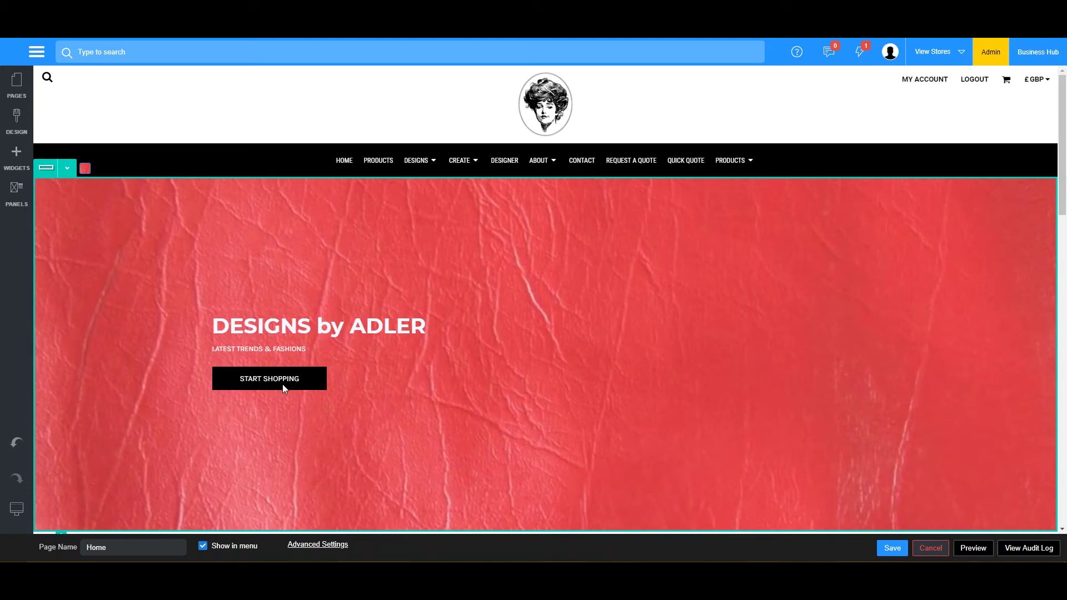
Step: Select the START SHOPPING button in the hero row
{"action": "double_click", "coordinate": [307, 259]}
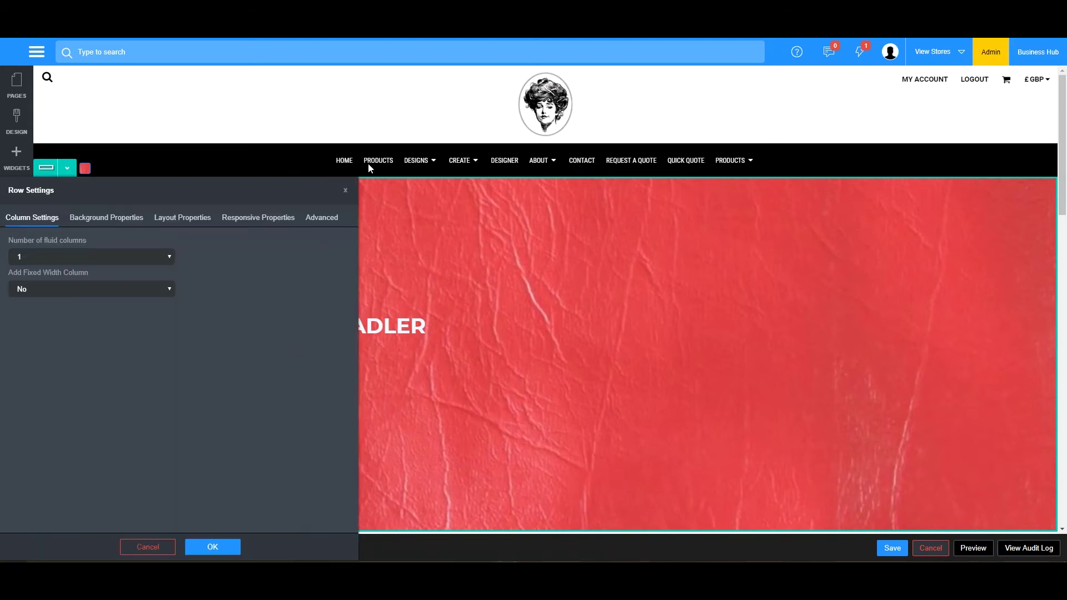
{"action": "key", "text": "Escape"}
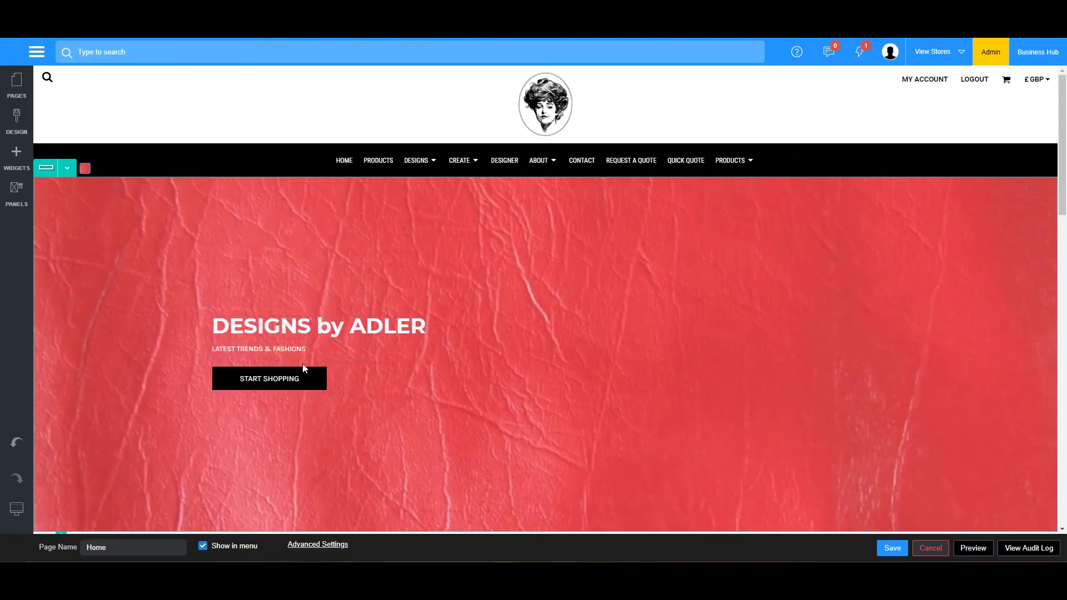
{"action": "left_click", "coordinate": [295, 371]}
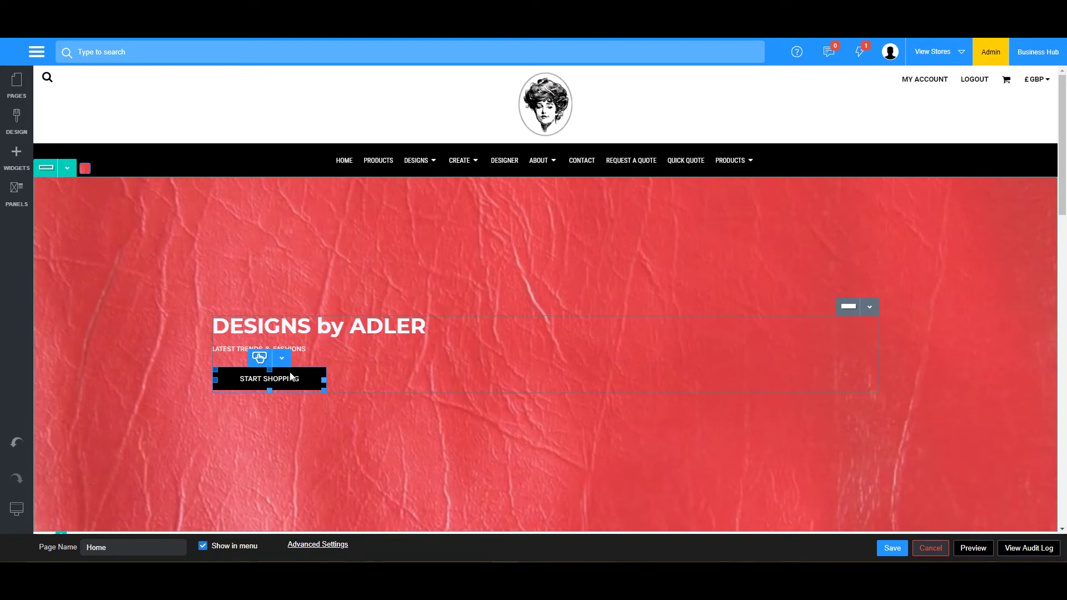
Step: Open the START SHOPPING Button Settings at Responsive Properties to see visibility for each screen size
{"action": "left_click", "coordinate": [282, 360]}
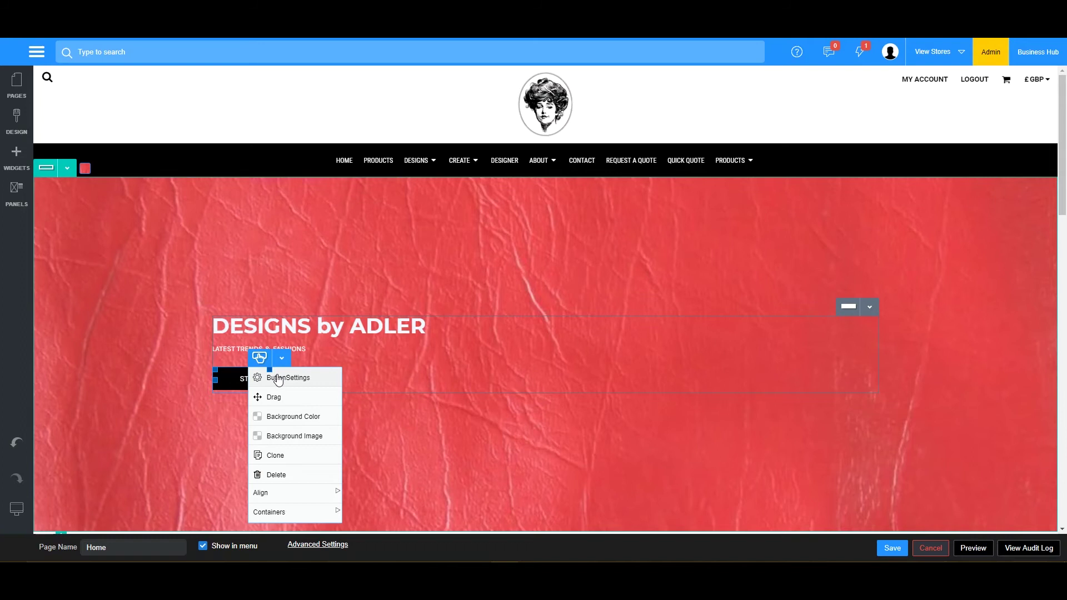
{"action": "left_click", "coordinate": [279, 377]}
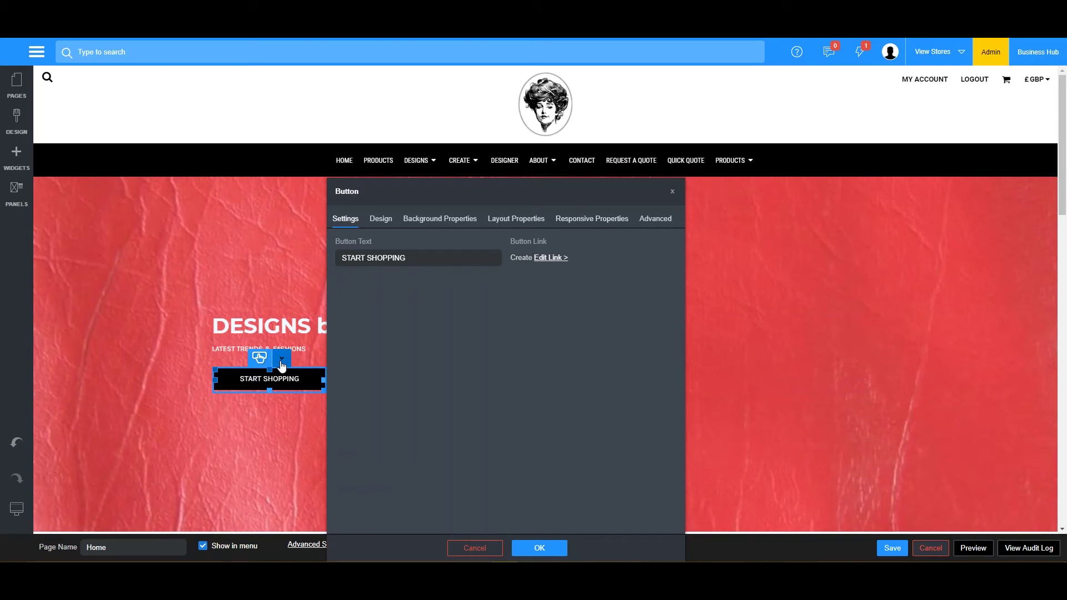
{"action": "left_click", "coordinate": [279, 362]}
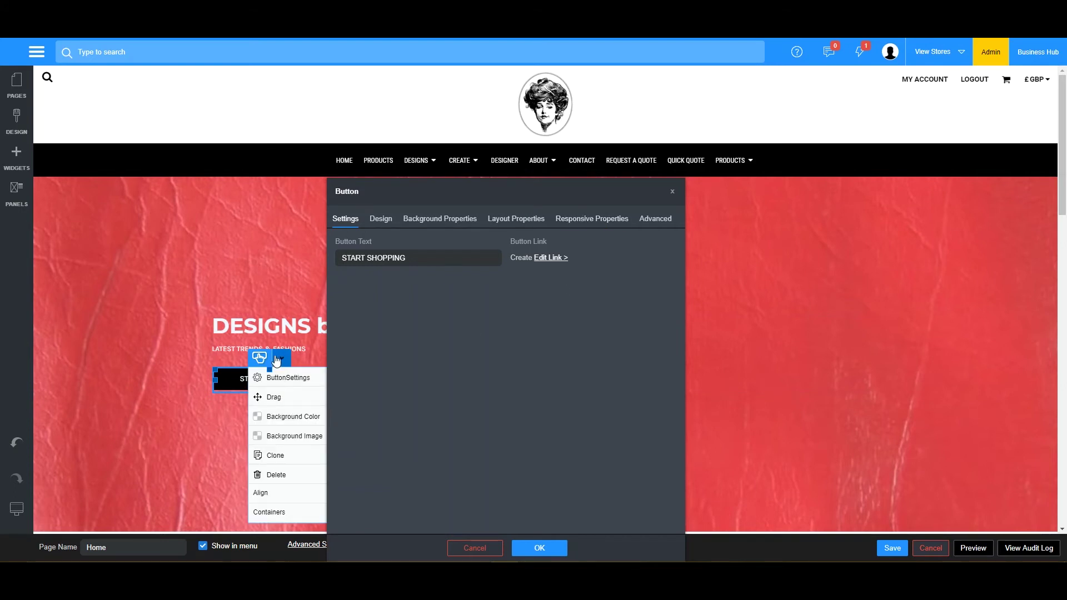
{"action": "left_click", "coordinate": [288, 379]}
{"action": "left_click", "coordinate": [594, 220]}
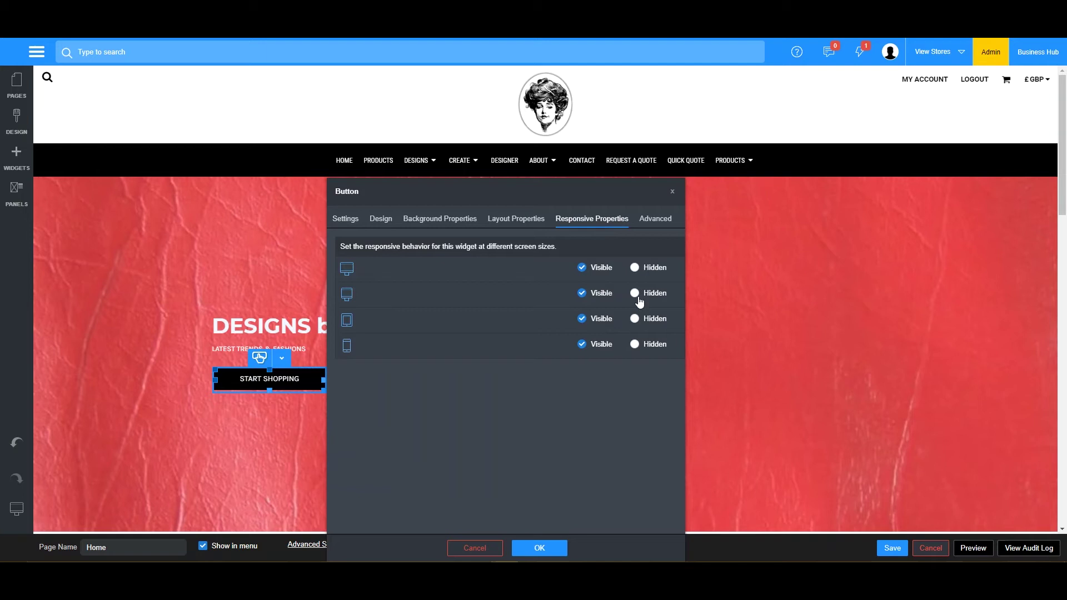
Step: In the Advanced tab, expand the responsive CSS, custom classes and visibility rules sections
{"action": "left_click", "coordinate": [655, 219]}
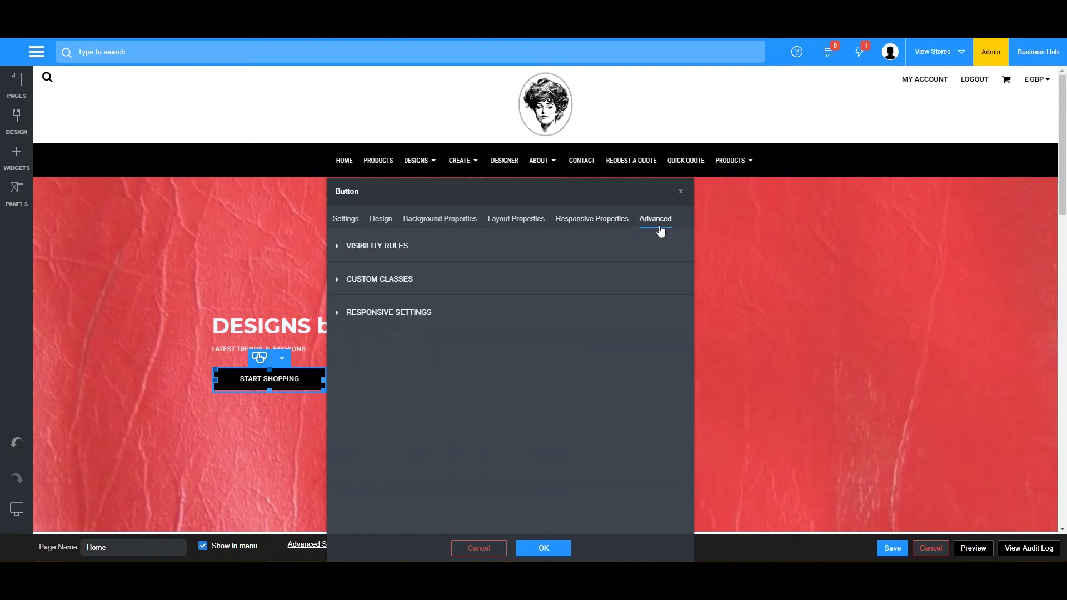
{"action": "left_click", "coordinate": [342, 313]}
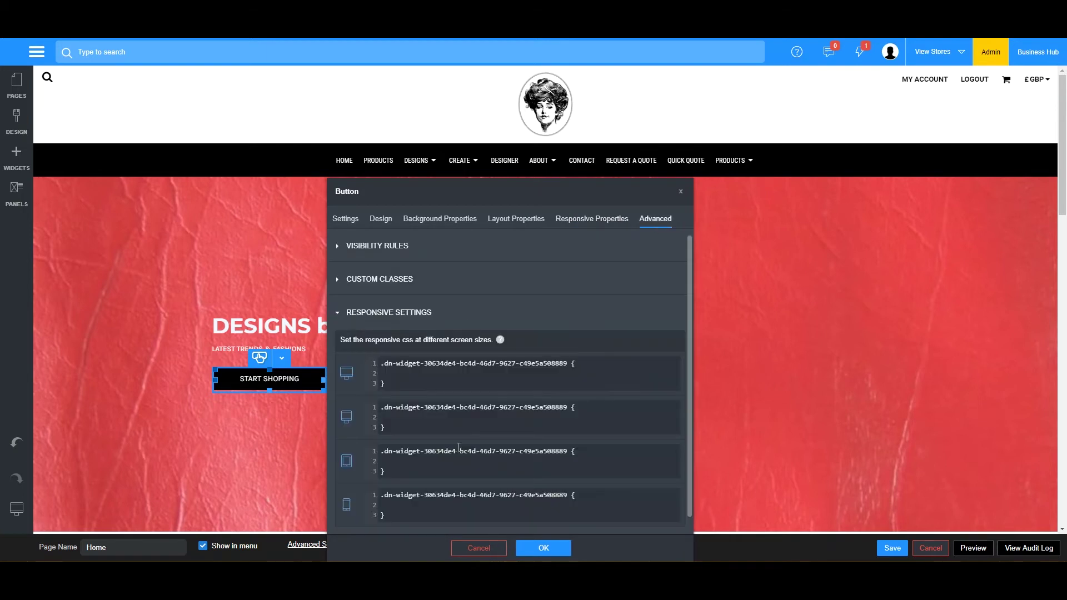
{"action": "scroll", "coordinate": [459, 447], "scroll_direction": "down", "scroll_amount": 1}
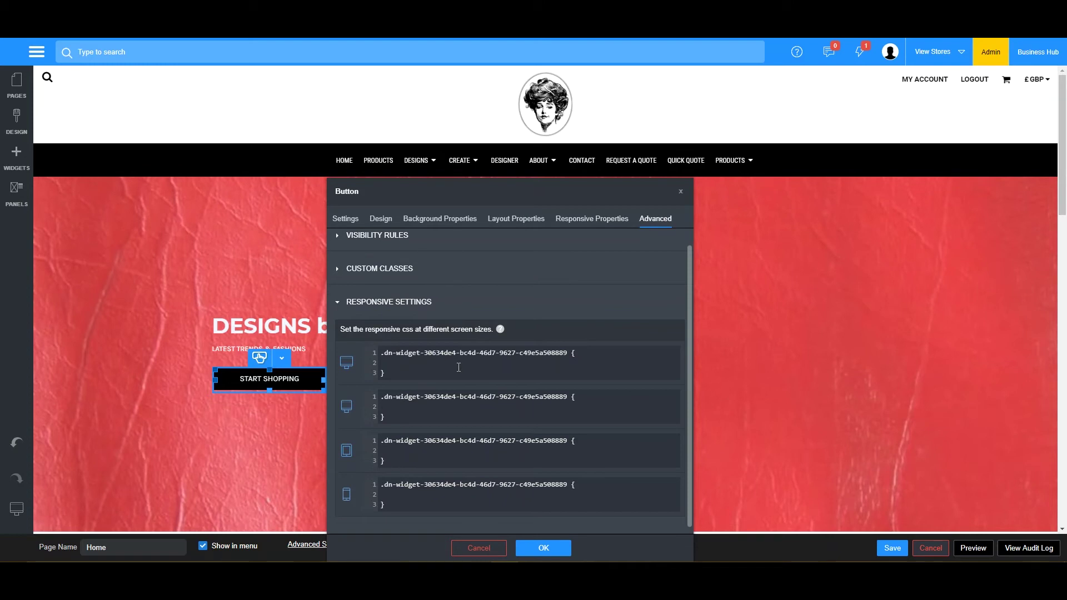
{"action": "left_click_drag", "start_coordinate": [402, 329], "coordinate": [432, 330]}
{"action": "left_click", "coordinate": [384, 270]}
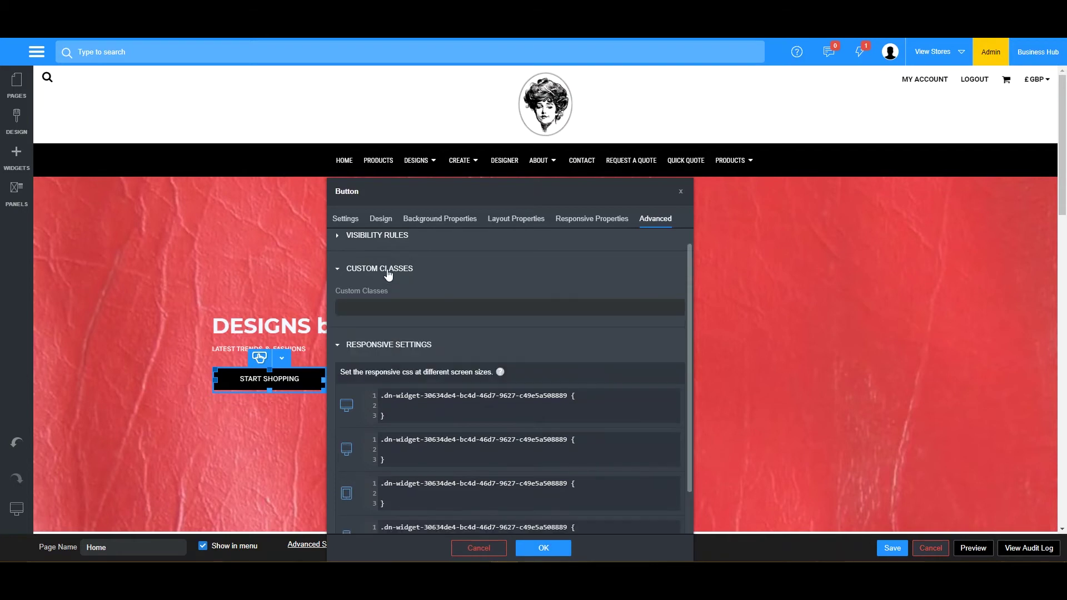
{"action": "left_click", "coordinate": [380, 238]}
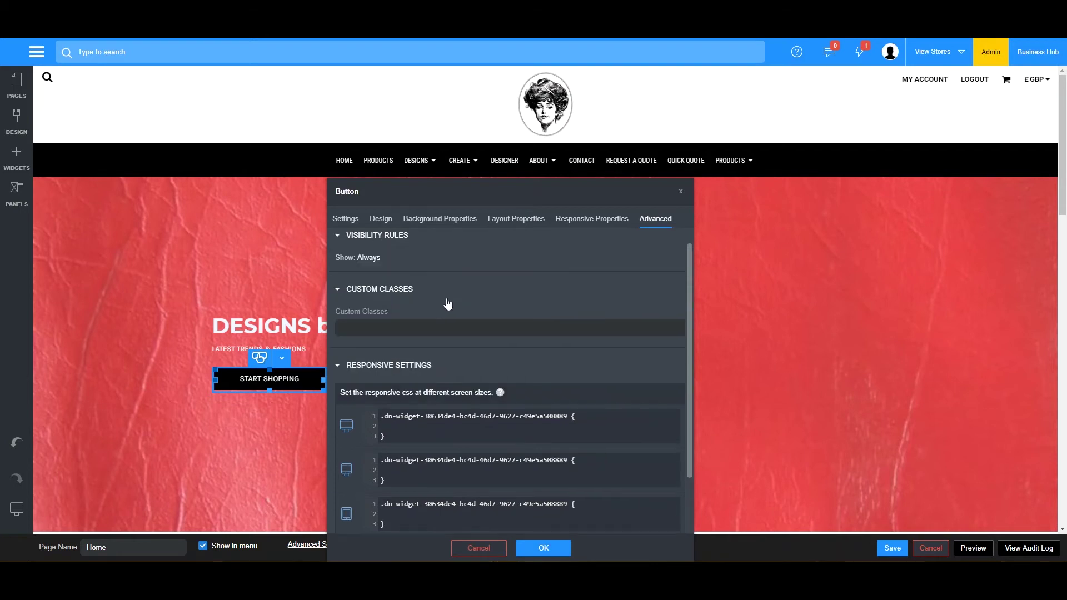
Step: Open Edit Rules, leave the condition True and close it, then return to Responsive Properties
{"action": "left_click", "coordinate": [368, 259]}
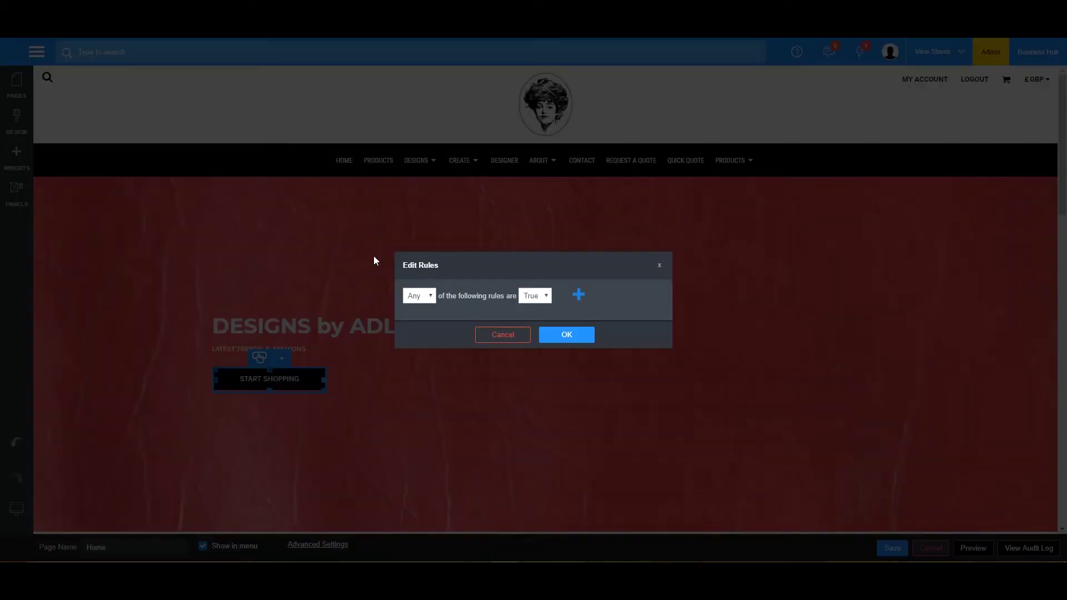
{"action": "left_click", "coordinate": [545, 296]}
{"action": "left_click", "coordinate": [468, 302]}
{"action": "left_click", "coordinate": [521, 338]}
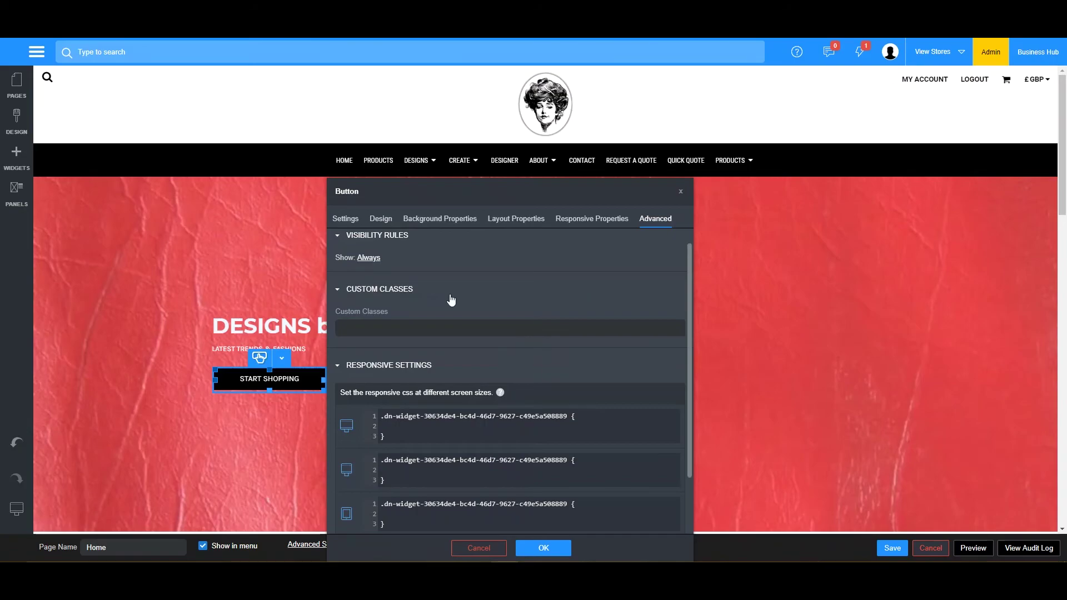
{"action": "scroll", "coordinate": [460, 320], "scroll_direction": "down", "scroll_amount": 2}
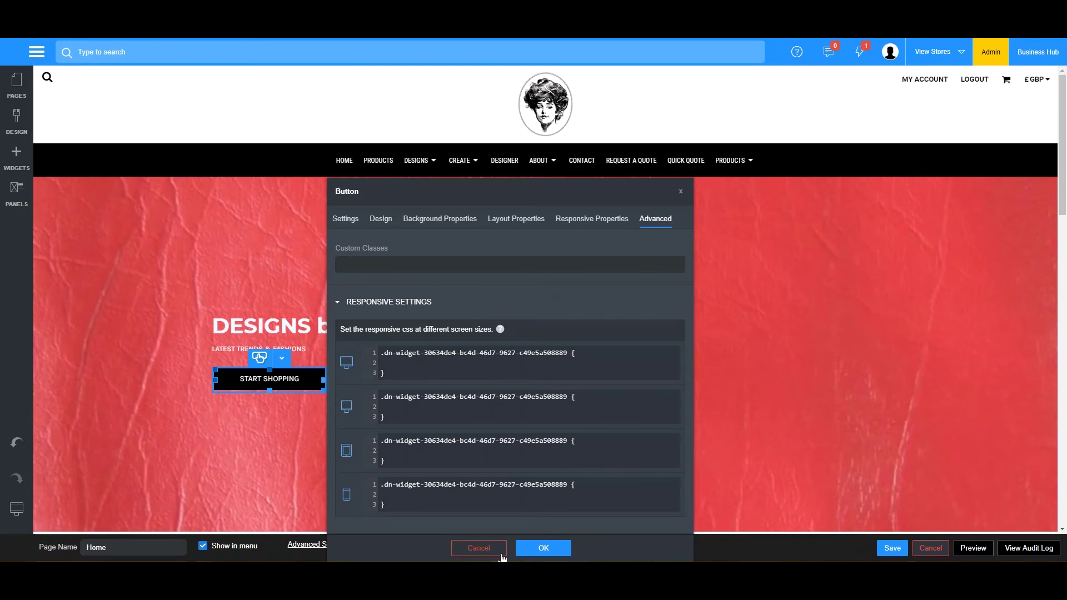
{"action": "scroll", "coordinate": [387, 290], "scroll_direction": "up", "scroll_amount": 2}
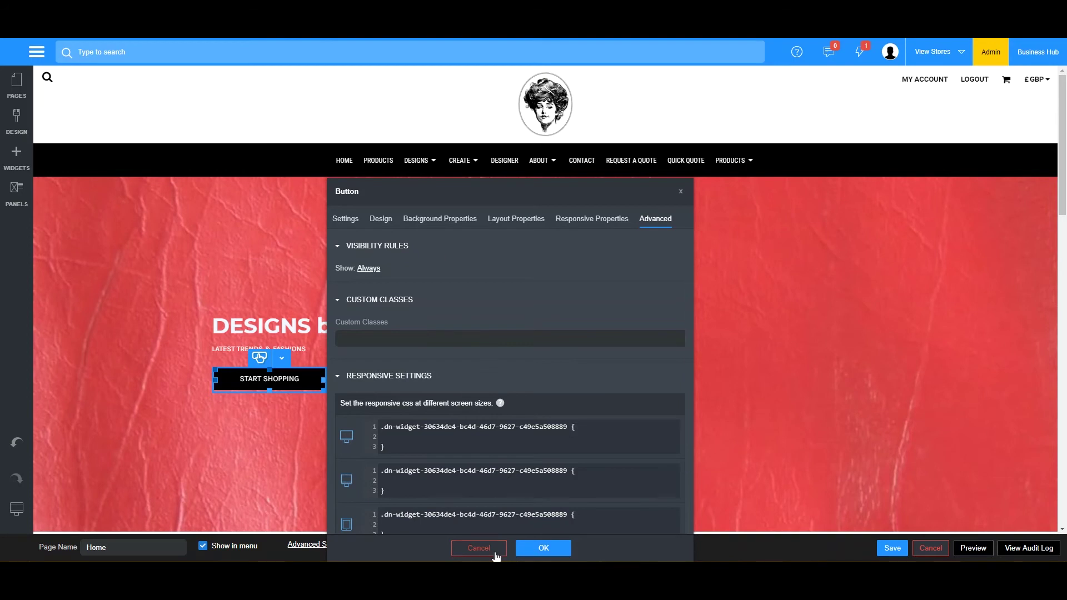
{"action": "left_click", "coordinate": [602, 226]}
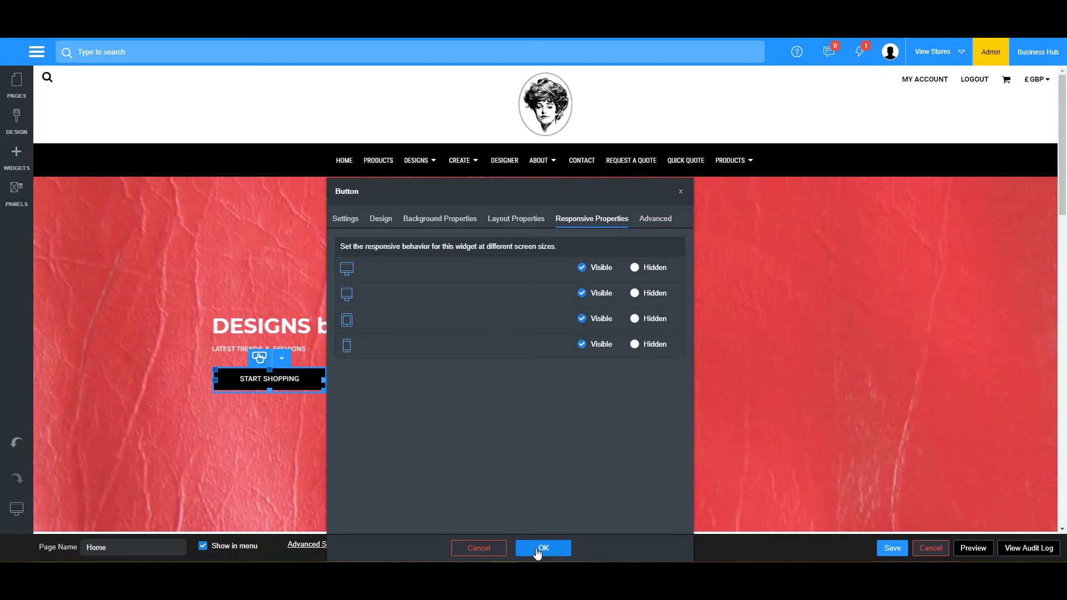
Step: Cancel the button dialog and open the hero row's Responsive Properties in Advanced Mode
{"action": "left_click", "coordinate": [495, 549]}
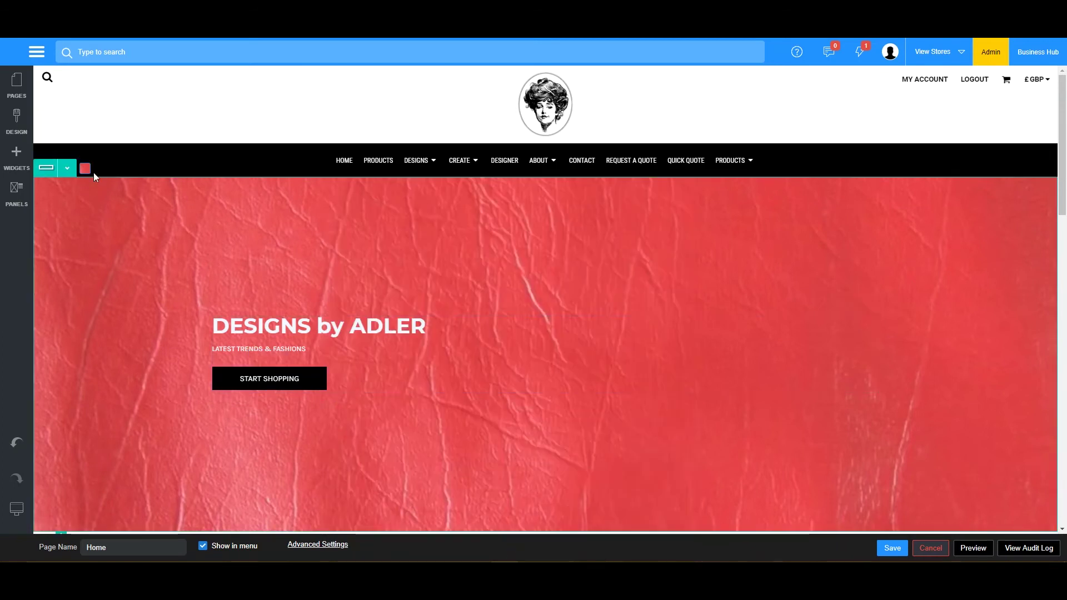
{"action": "left_click", "coordinate": [65, 173]}
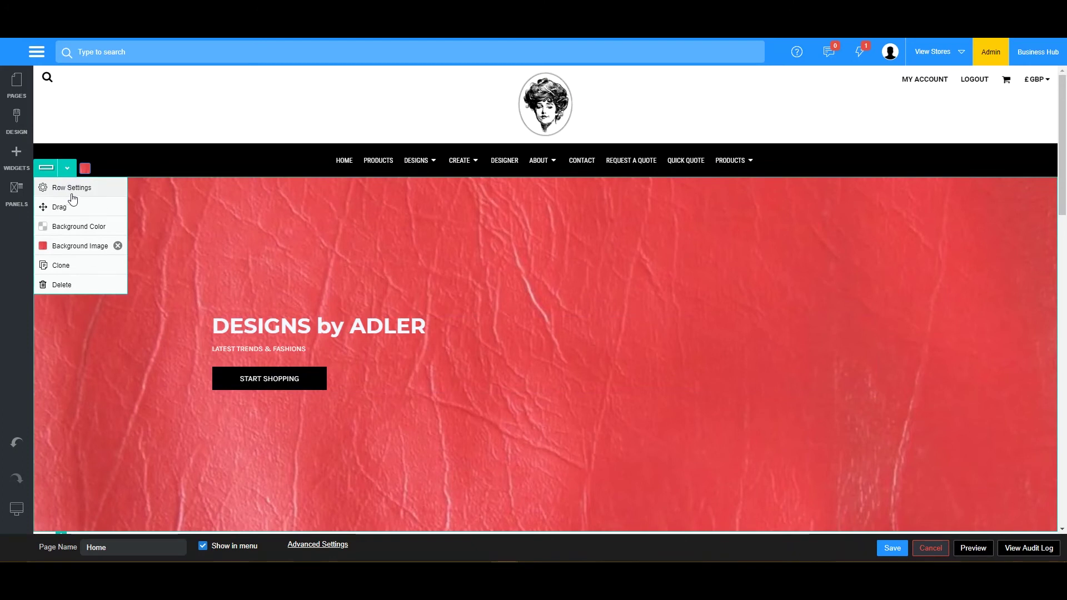
{"action": "left_click", "coordinate": [69, 188]}
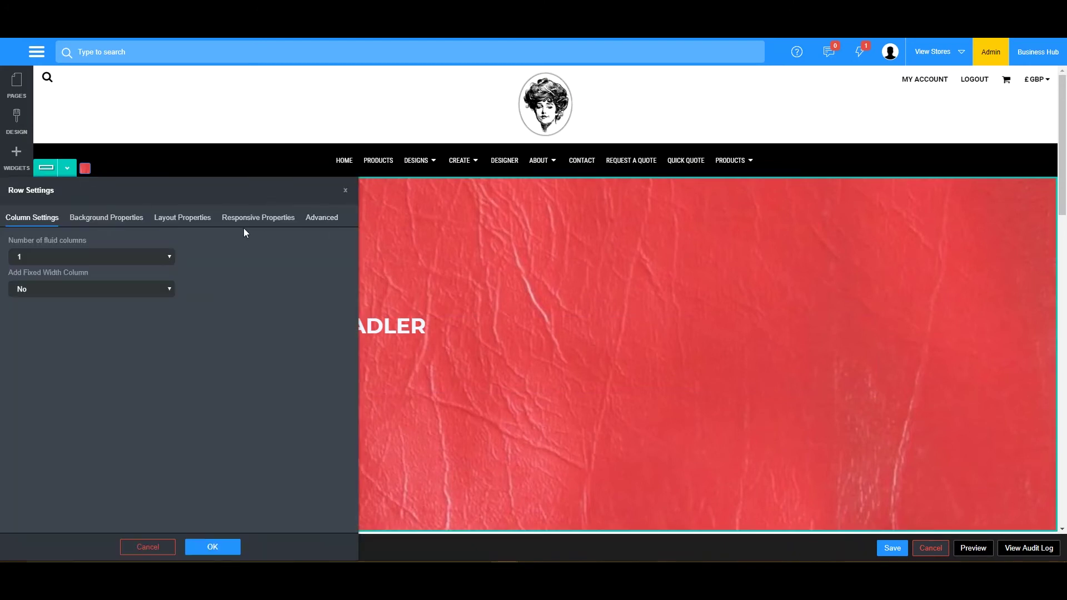
{"action": "left_click", "coordinate": [261, 218]}
{"action": "left_click_drag", "start_coordinate": [214, 188], "coordinate": [572, 104]}
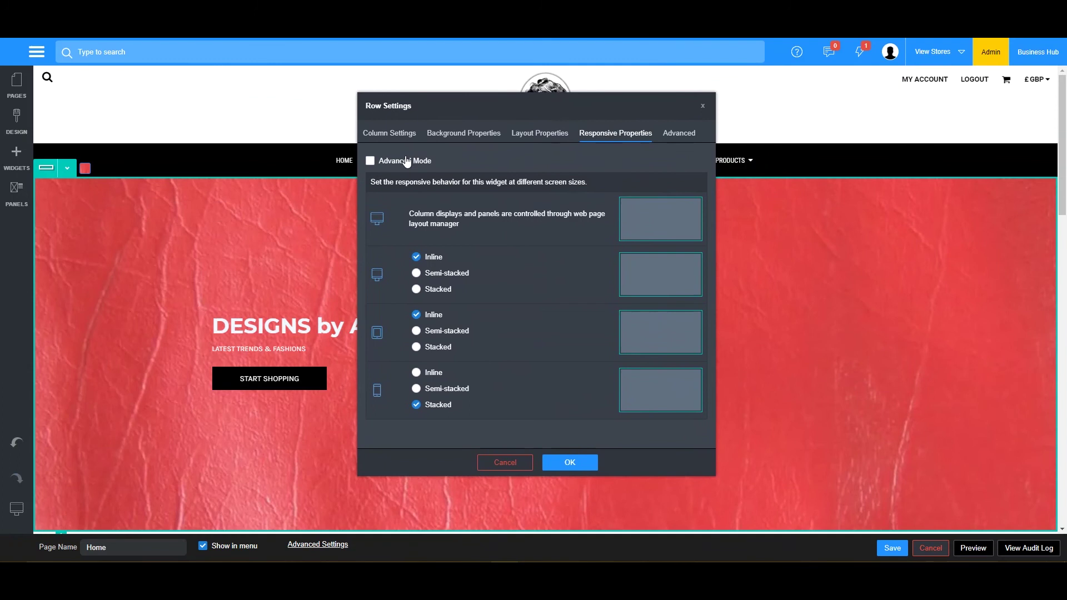
{"action": "left_click", "coordinate": [382, 163]}
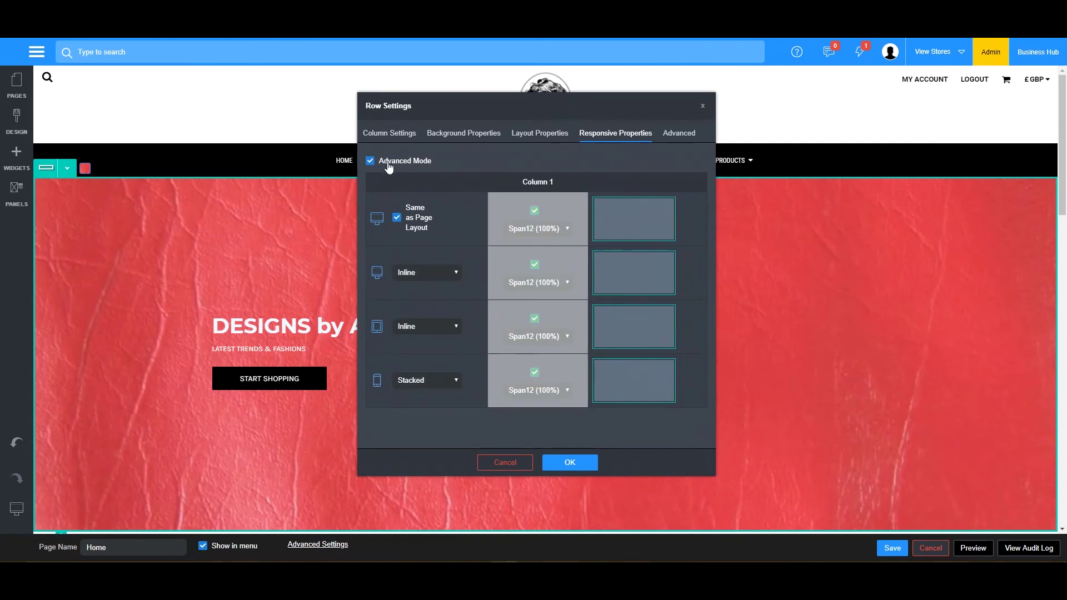
Step: Set the hero row's mobile layout to Manual with the column Not Visible
{"action": "left_click", "coordinate": [448, 382]}
{"action": "left_click", "coordinate": [432, 452]}
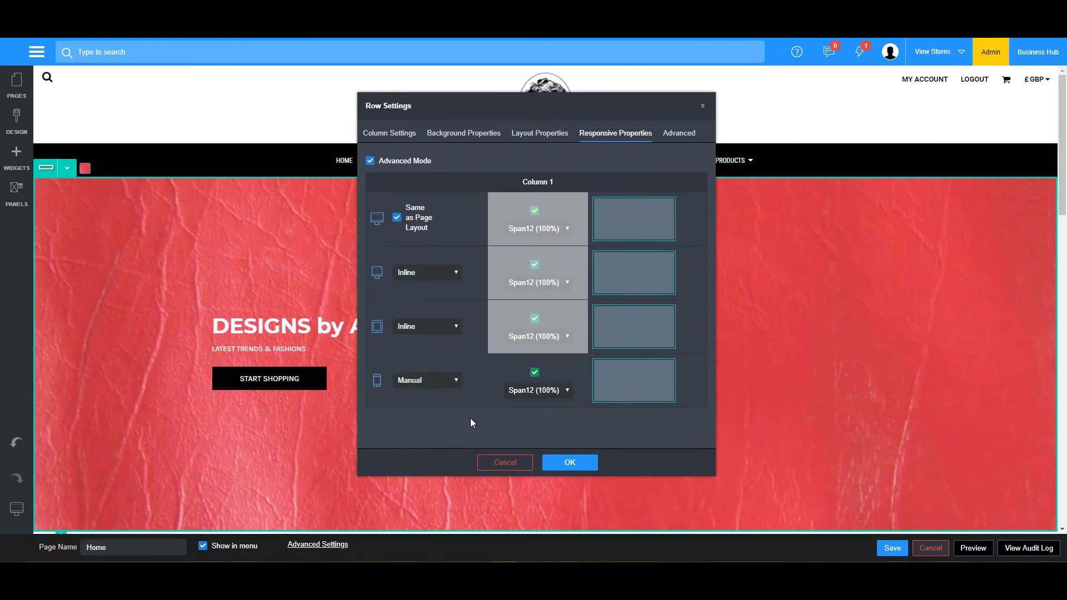
{"action": "left_click", "coordinate": [534, 373]}
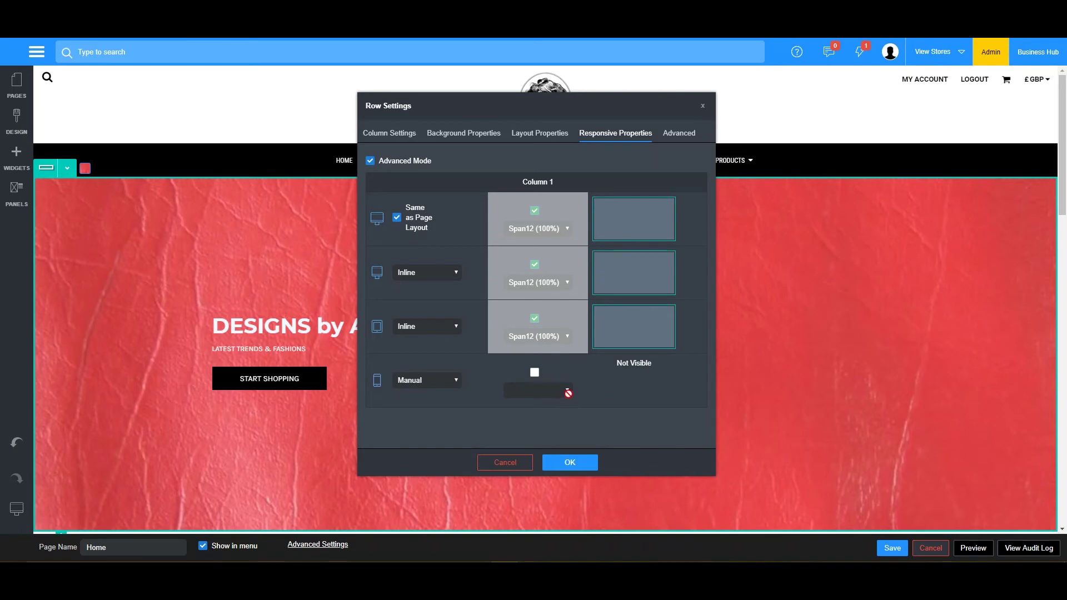
Step: Keep the tablet layout Inline and visible, then apply the row settings with OK
{"action": "left_click", "coordinate": [438, 328]}
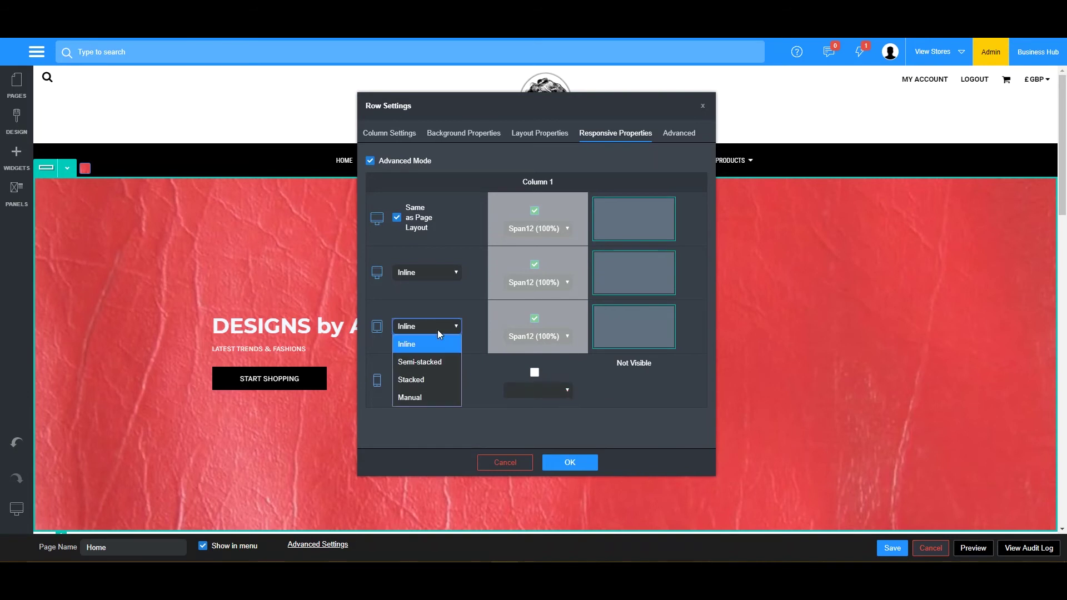
{"action": "left_click", "coordinate": [425, 398]}
{"action": "left_click", "coordinate": [535, 320]}
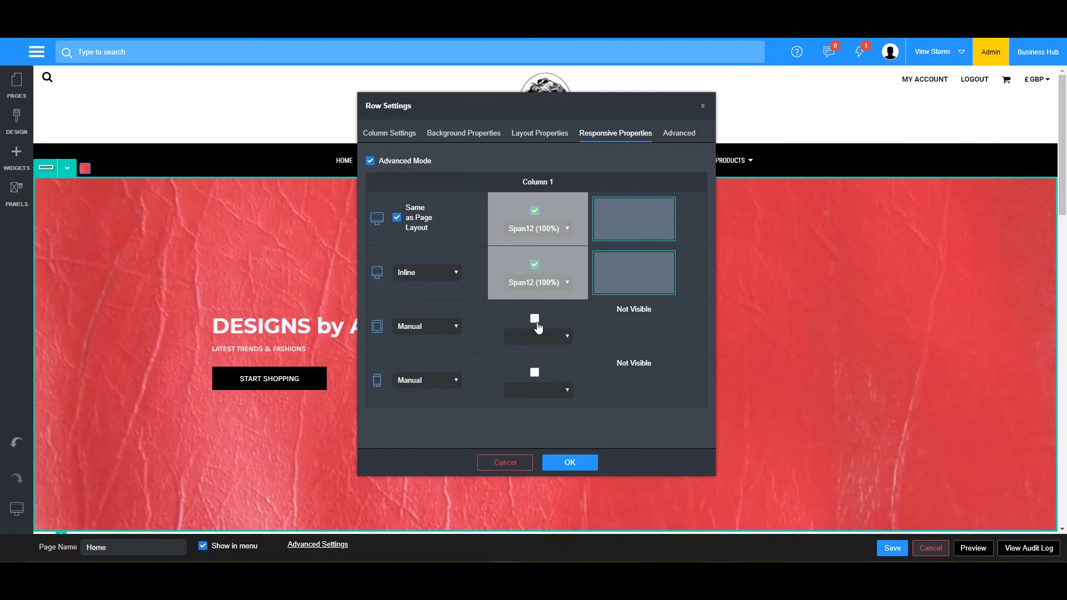
{"action": "left_click", "coordinate": [535, 320]}
{"action": "left_click", "coordinate": [416, 331]}
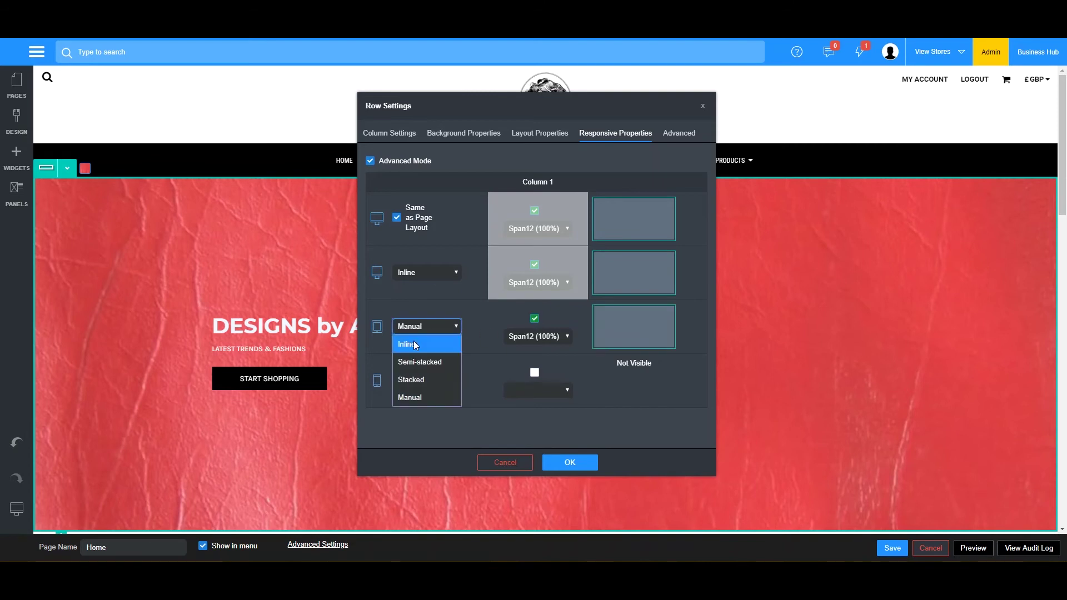
{"action": "left_click", "coordinate": [414, 342]}
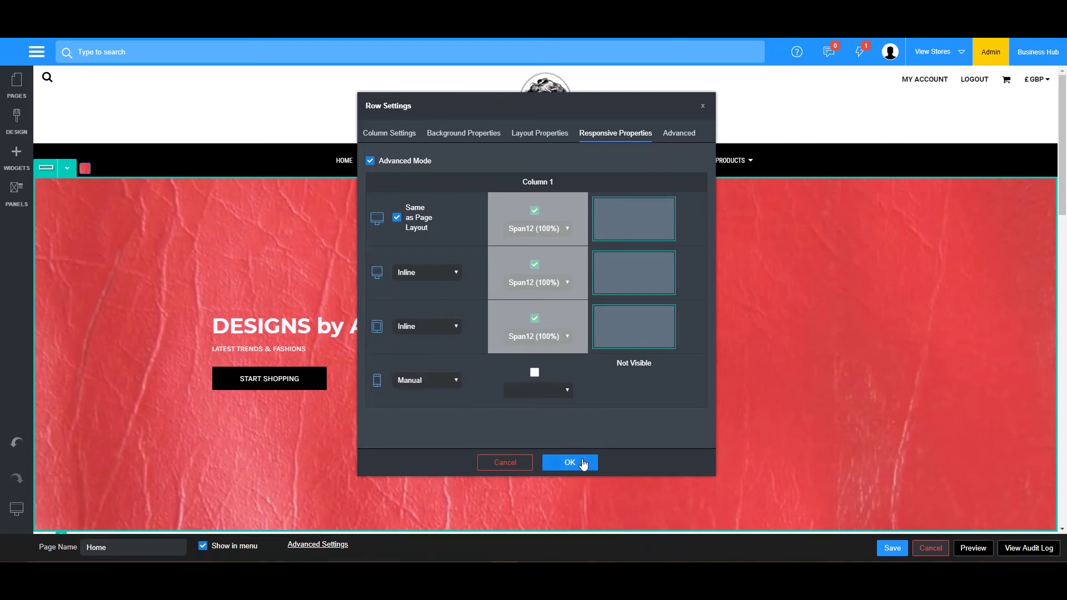
{"action": "left_click", "coordinate": [583, 464]}
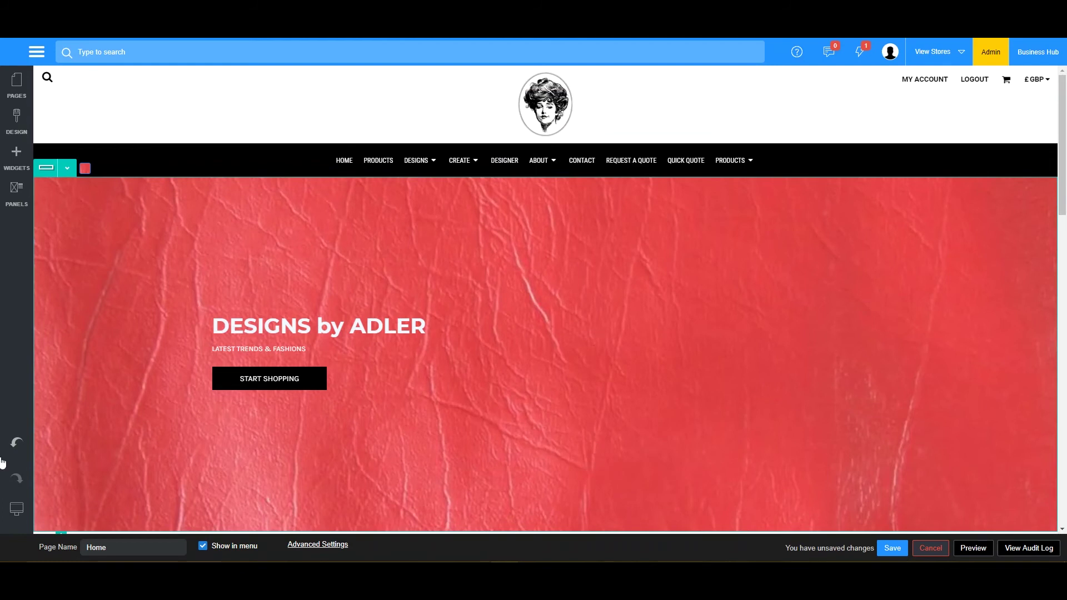
{"action": "left_click", "coordinate": [16, 510]}
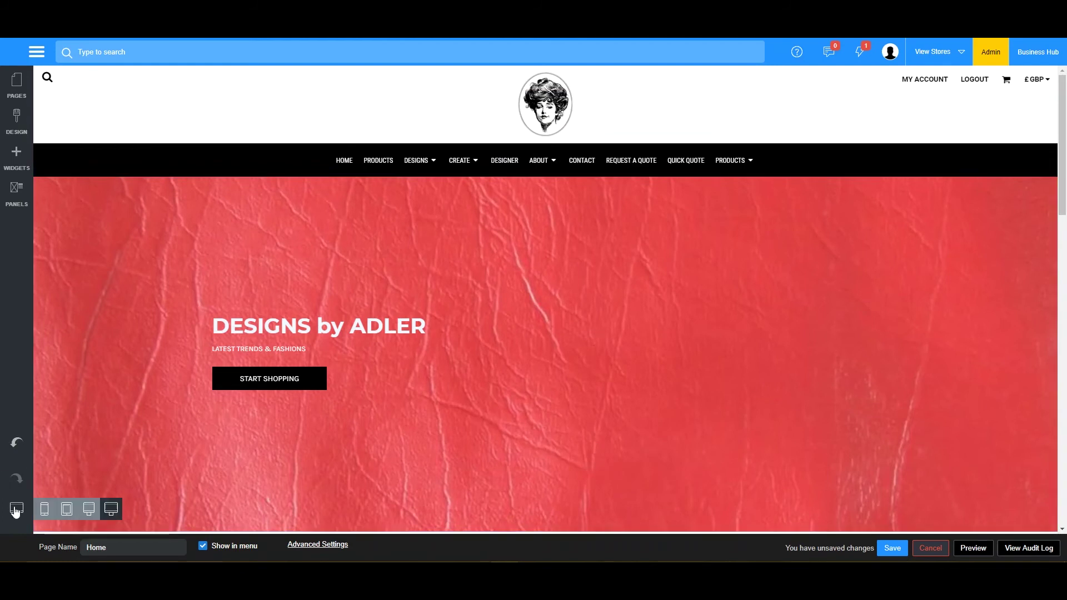
{"action": "left_click", "coordinate": [45, 510]}
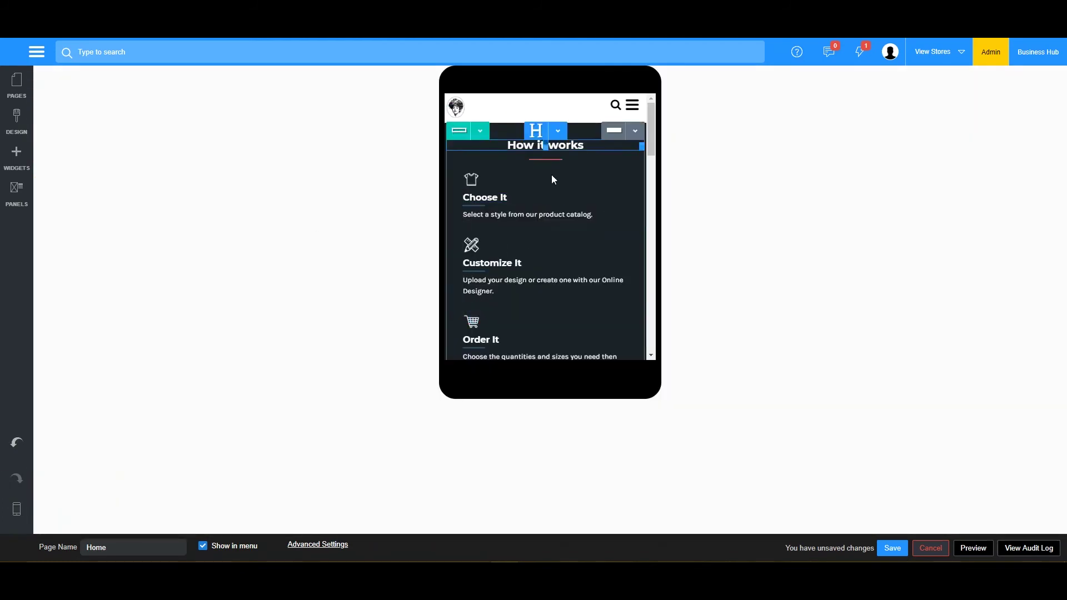
{"action": "scroll", "coordinate": [548, 174], "scroll_direction": "down", "scroll_amount": 1}
{"action": "scroll", "coordinate": [549, 176], "scroll_direction": "down", "scroll_amount": 5}
{"action": "scroll", "coordinate": [551, 185], "scroll_direction": "up", "scroll_amount": 8}
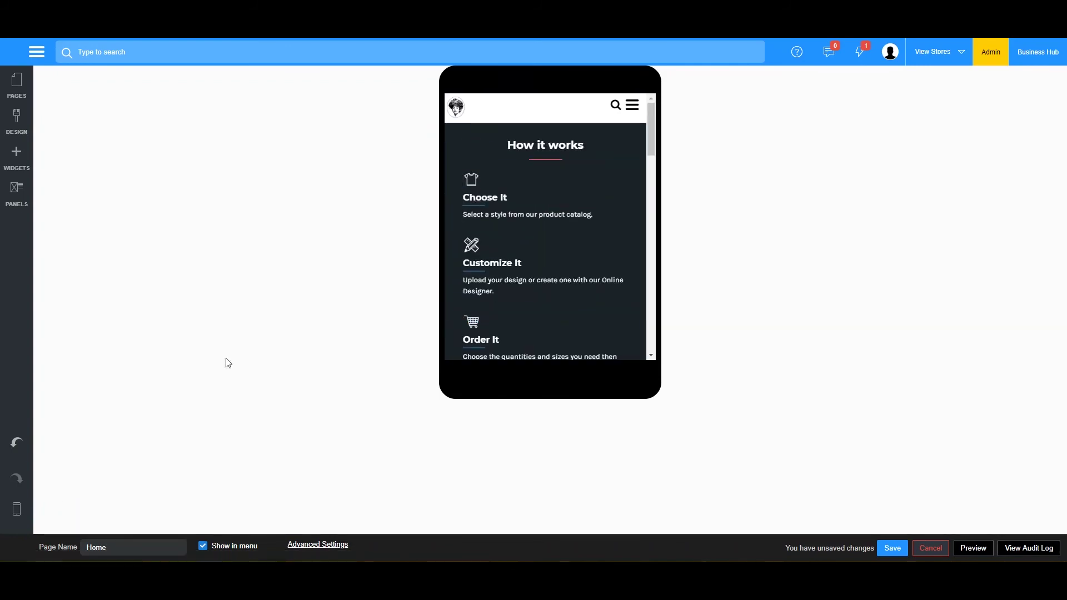
{"action": "mouse_move", "coordinate": [17, 509]}
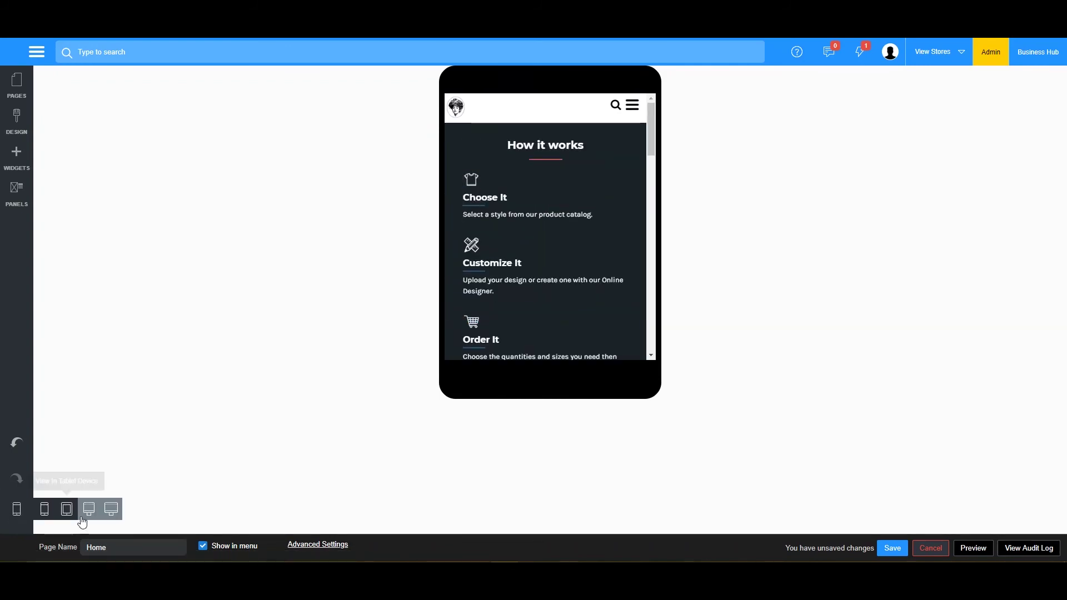
{"action": "left_click", "coordinate": [111, 509]}
{"action": "scroll", "coordinate": [364, 325], "scroll_direction": "down", "scroll_amount": 5}
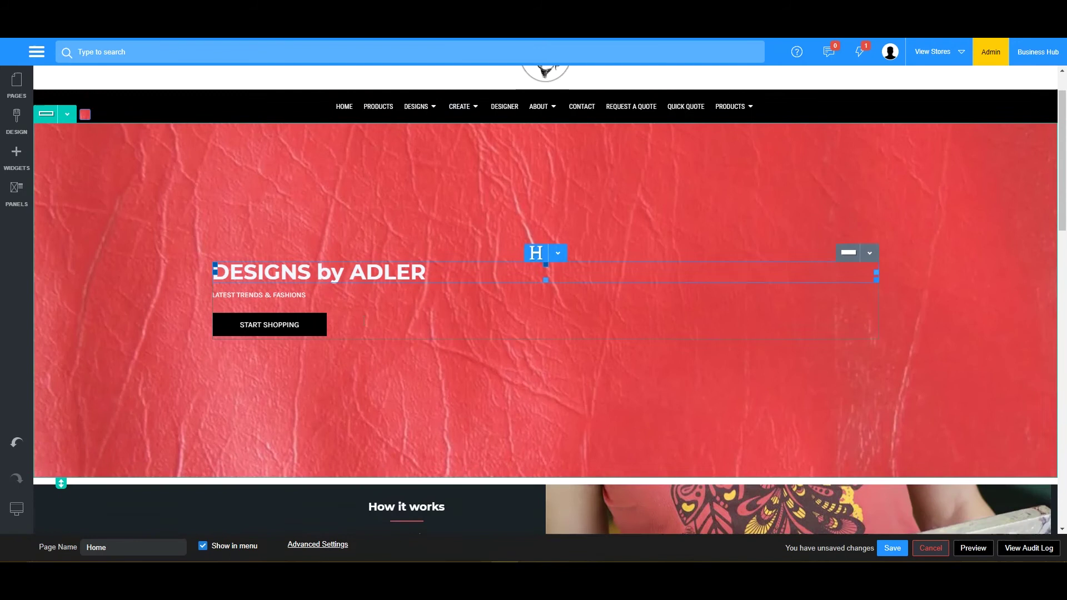
{"action": "scroll", "coordinate": [364, 325], "scroll_direction": "up", "scroll_amount": 5}
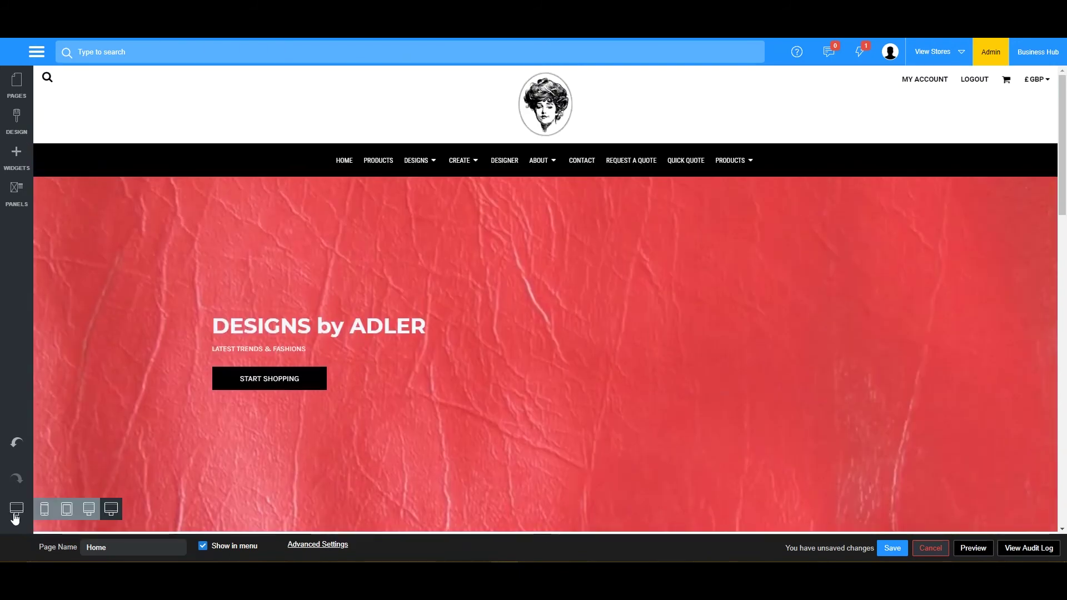
{"action": "left_click", "coordinate": [44, 509]}
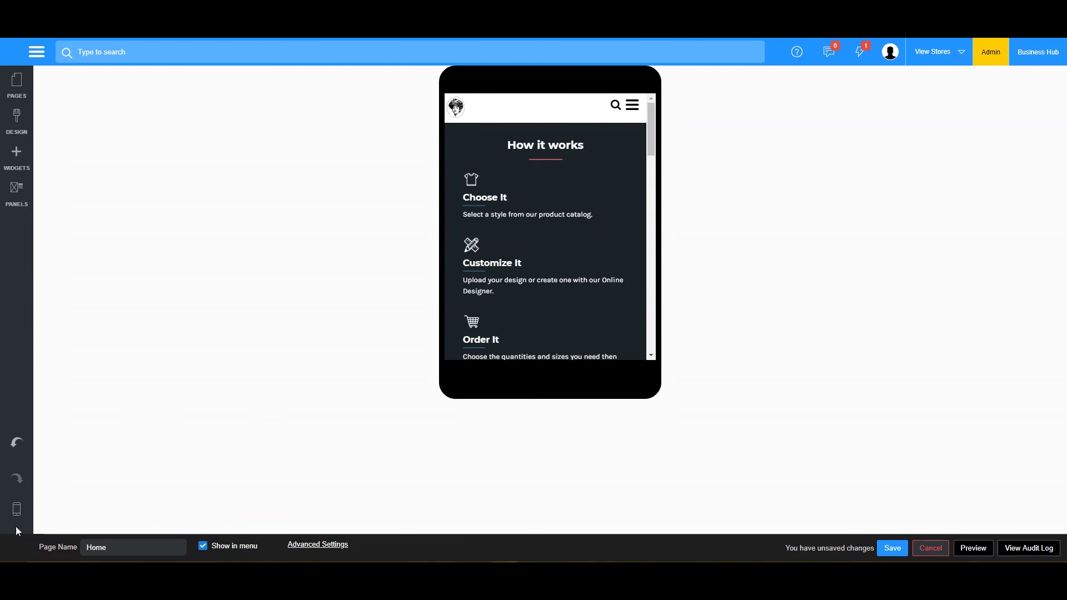
{"action": "mouse_move", "coordinate": [13, 523]}
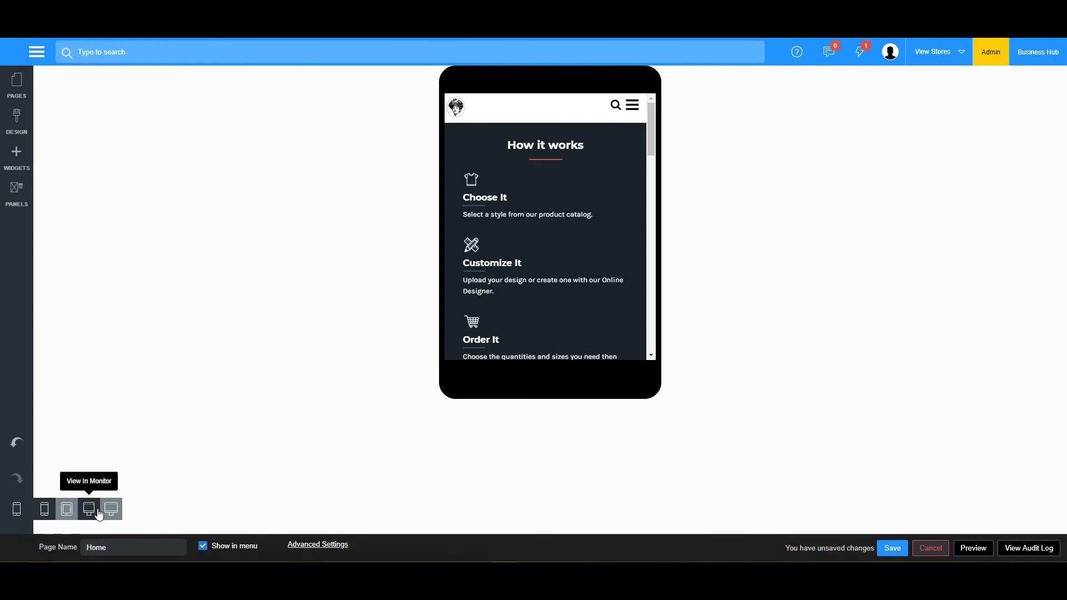
Step: Return to the desktop preview and drop a 1 Column row below the hero
{"action": "left_click", "coordinate": [111, 509]}
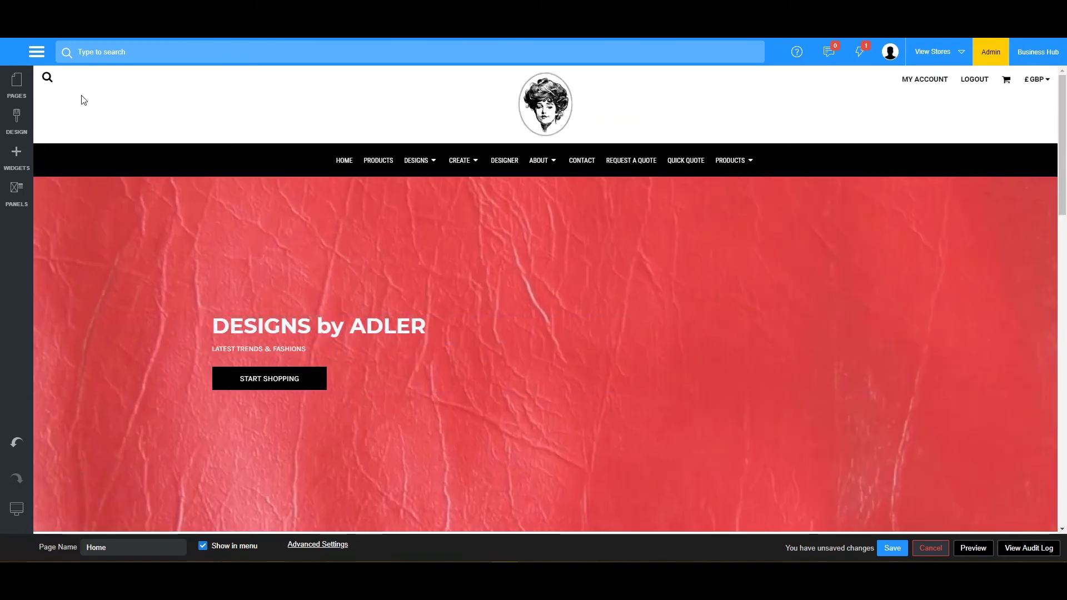
{"action": "left_click", "coordinate": [18, 157]}
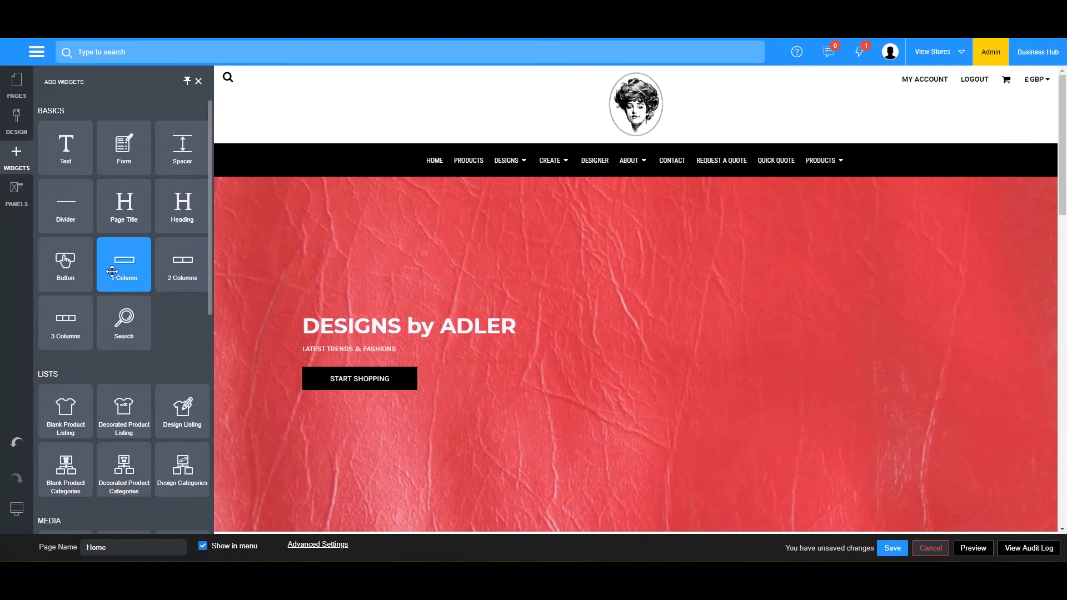
{"action": "mouse_move", "coordinate": [111, 271]}
{"action": "left_mouse_down"}
{"action": "mouse_move", "coordinate": [499, 402]}
{"action": "mouse_move", "coordinate": [495, 550]}
{"action": "mouse_move", "coordinate": [536, 326]}
{"action": "mouse_move", "coordinate": [555, 336]}
{"action": "left_mouse_up"}
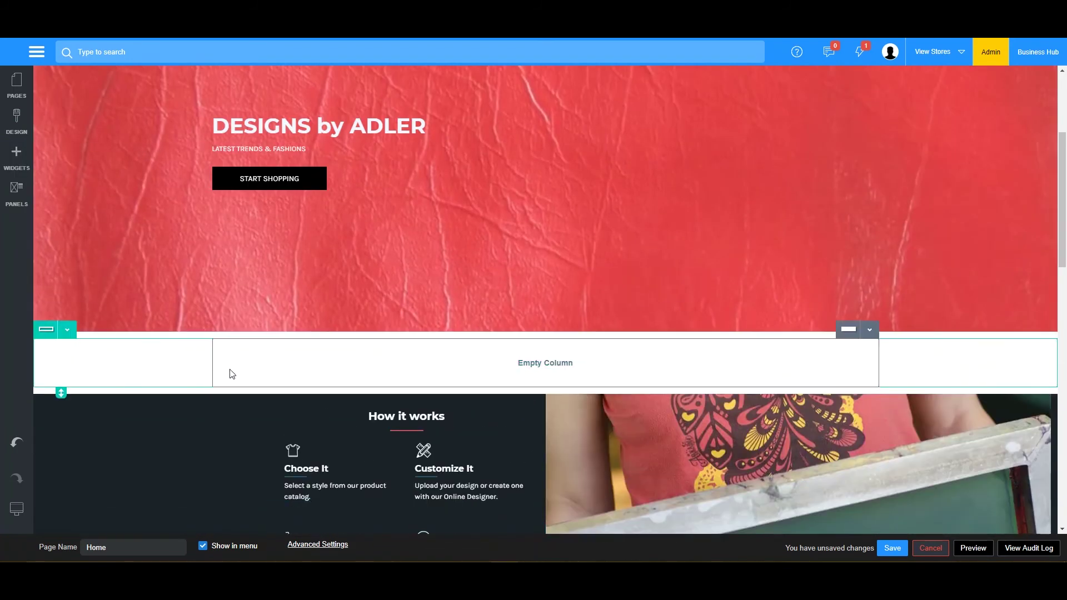
Step: Review the new column's margin, padding and advanced settings, then cancel without changes
{"action": "left_click", "coordinate": [870, 333]}
{"action": "left_click", "coordinate": [884, 358]}
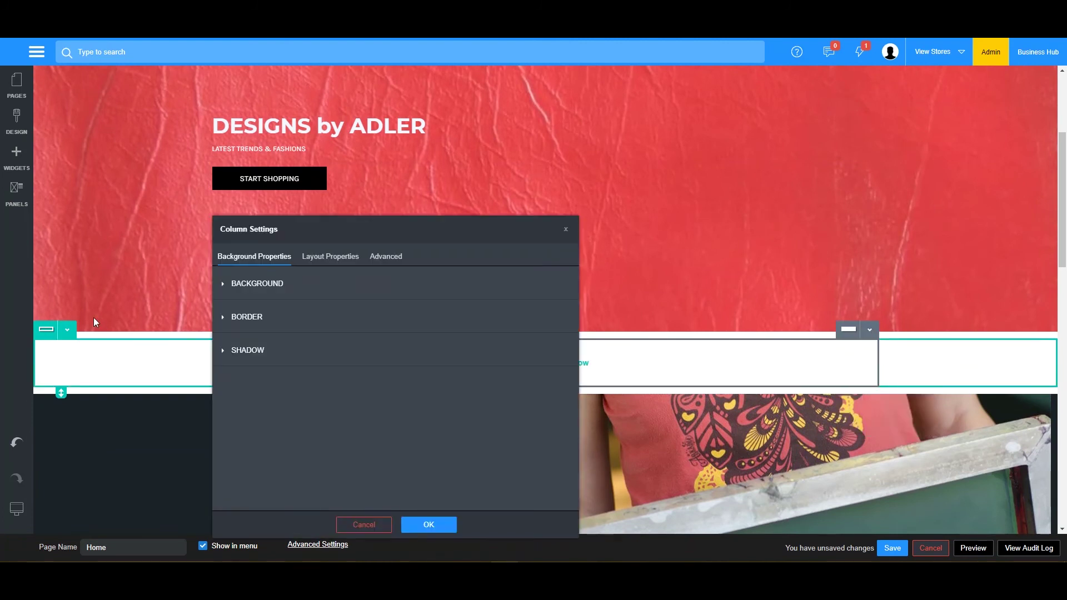
{"action": "left_click", "coordinate": [335, 261]}
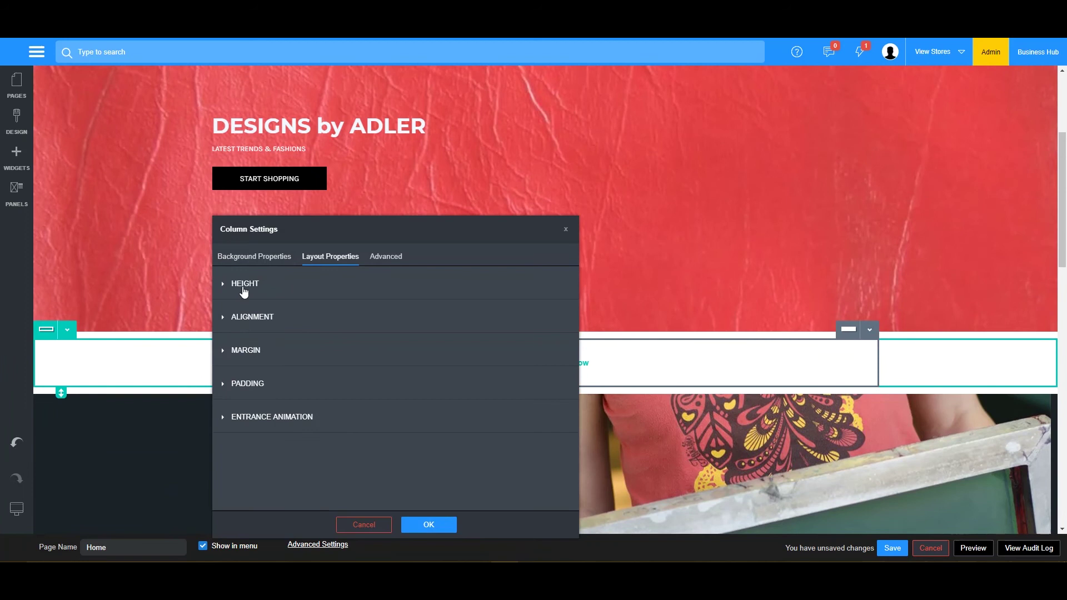
{"action": "left_click", "coordinate": [251, 351]}
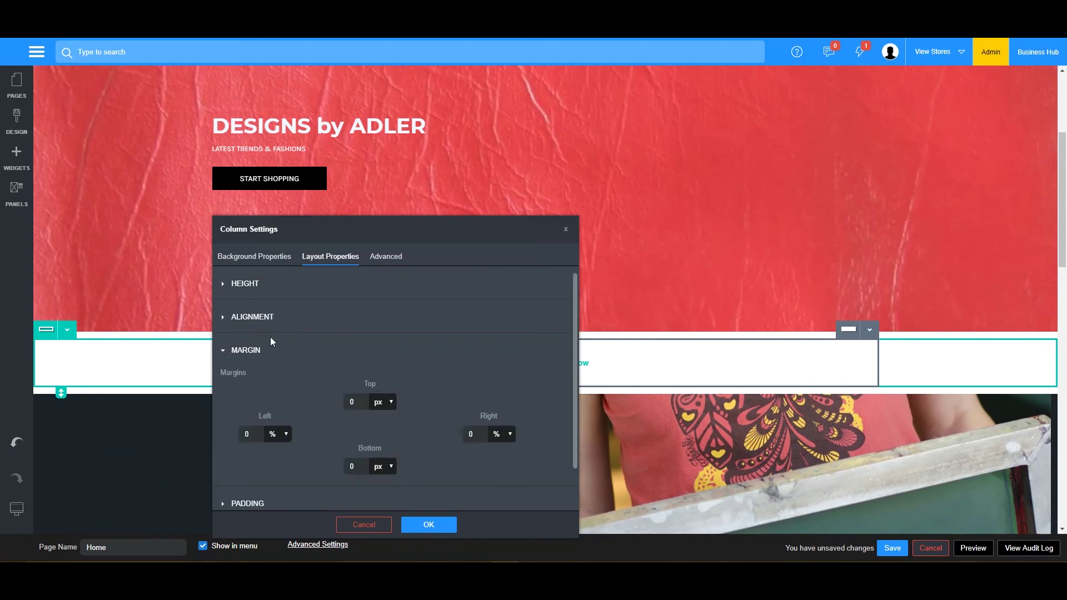
{"action": "left_click", "coordinate": [250, 352]}
{"action": "left_click", "coordinate": [270, 388]}
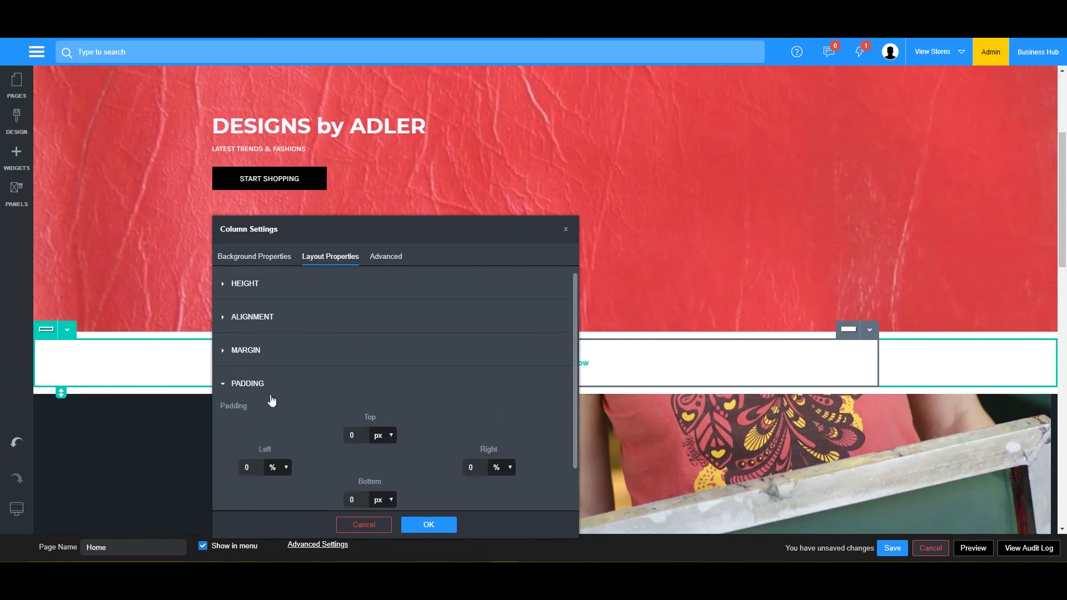
{"action": "scroll", "coordinate": [345, 406], "scroll_direction": "down", "scroll_amount": 1}
{"action": "scroll", "coordinate": [296, 373], "scroll_direction": "up", "scroll_amount": 1}
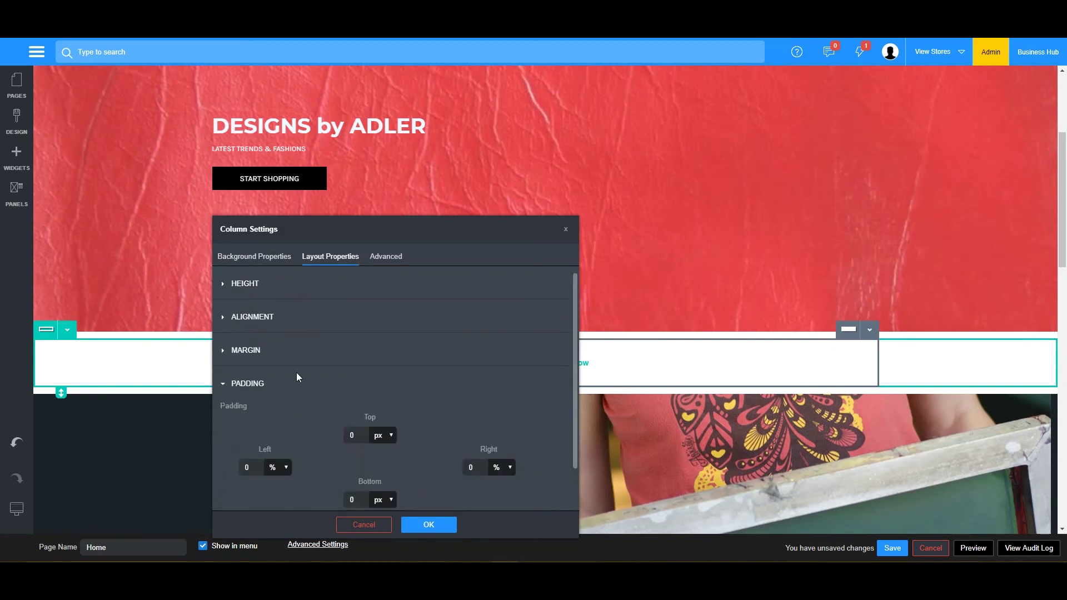
{"action": "left_click", "coordinate": [249, 382]}
{"action": "left_click", "coordinate": [387, 257]}
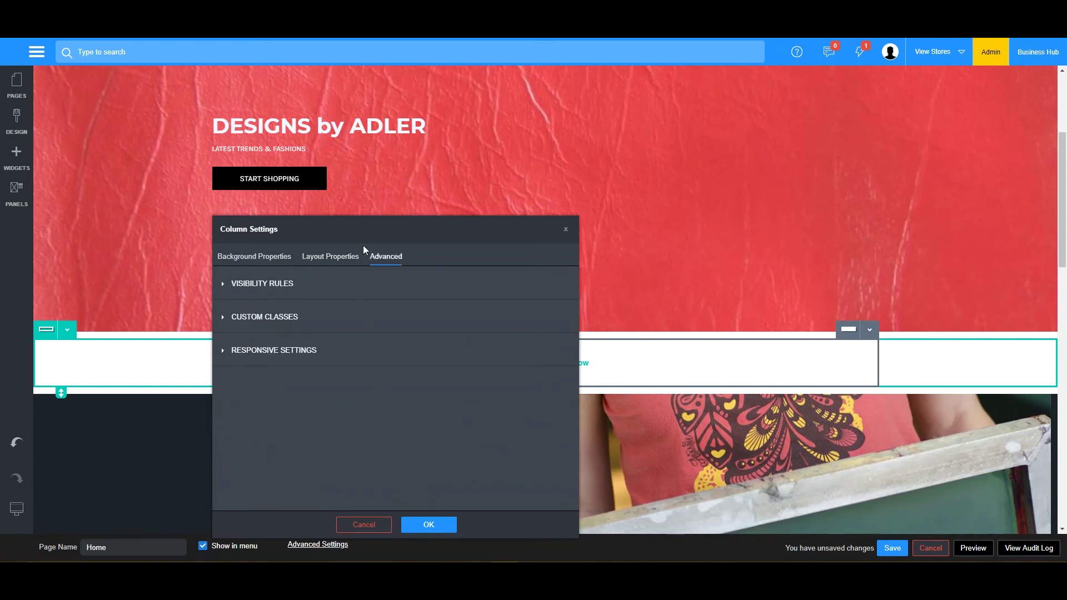
{"action": "left_click", "coordinate": [254, 261]}
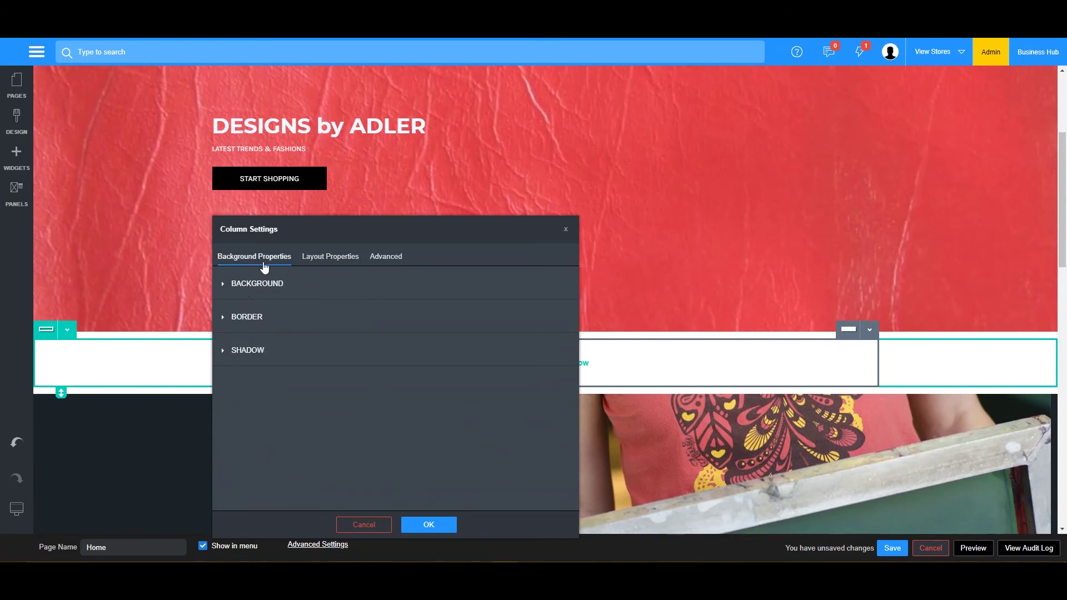
{"action": "left_click", "coordinate": [389, 525]}
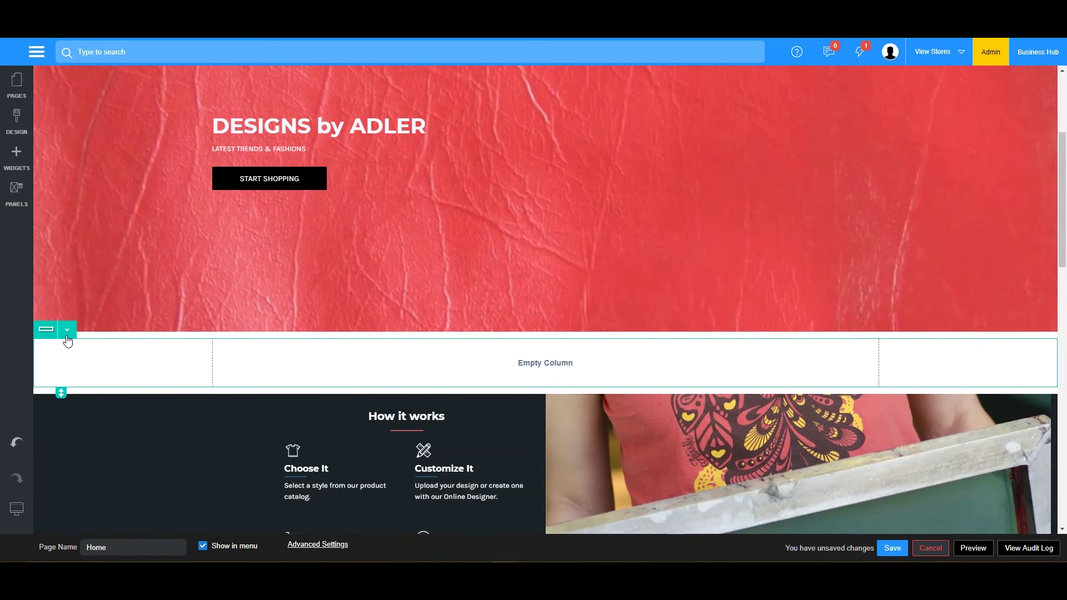
Step: Give the new row's middle column the Red W3C background colour
{"action": "left_click", "coordinate": [67, 329]}
{"action": "left_click", "coordinate": [90, 392]}
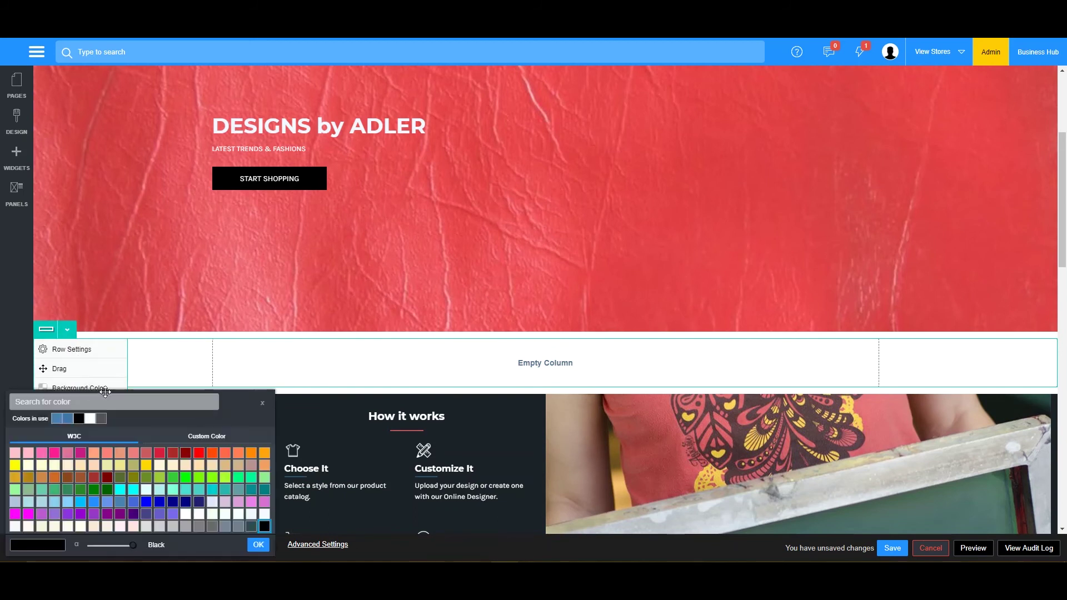
{"action": "left_click", "coordinate": [199, 453]}
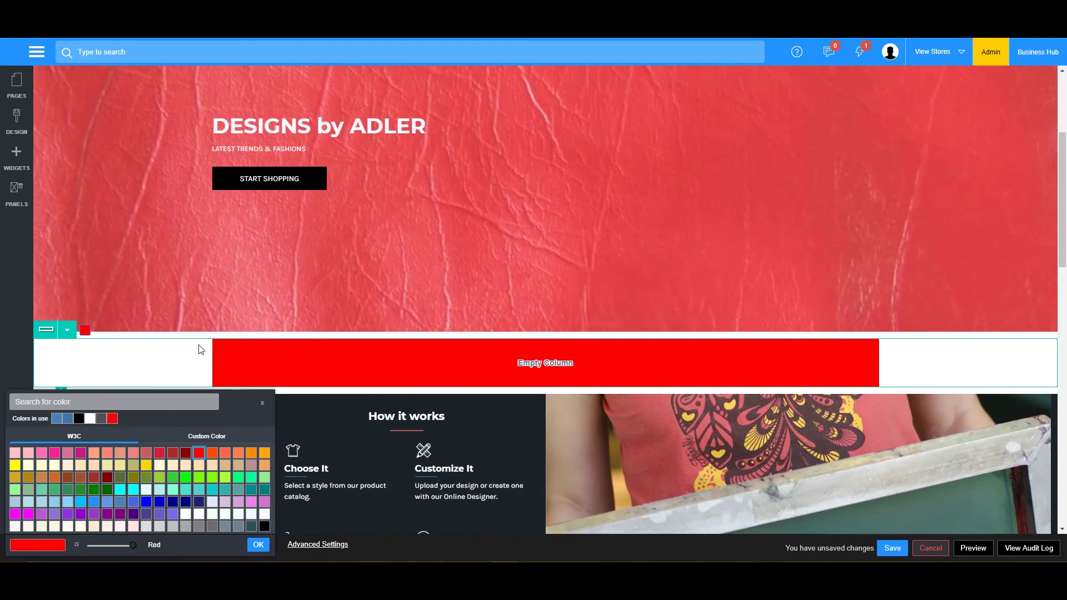
{"action": "left_click", "coordinate": [87, 378]}
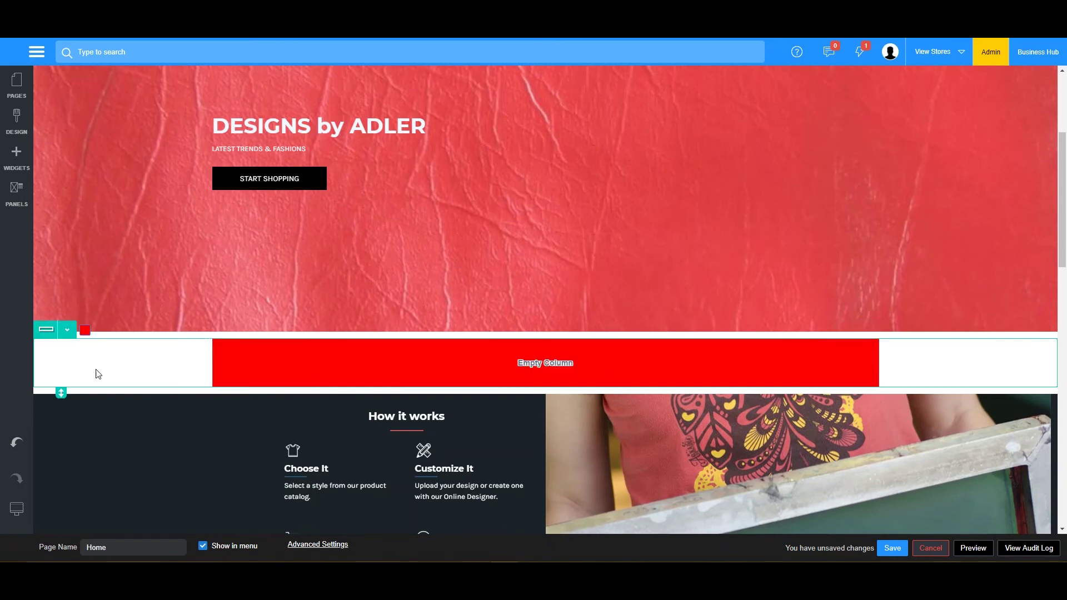
{"action": "left_click", "coordinate": [67, 331]}
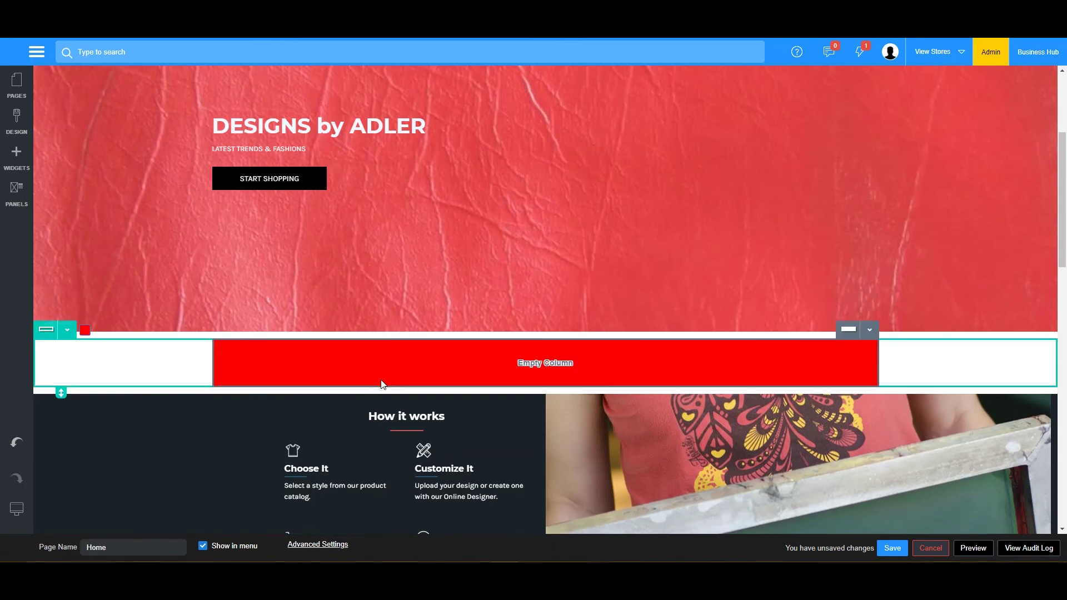
Step: Drop a Page Title widget into the red row, turn off automatic title, and enter 'Welcome to Adler Designs'
{"action": "left_click", "coordinate": [16, 158]}
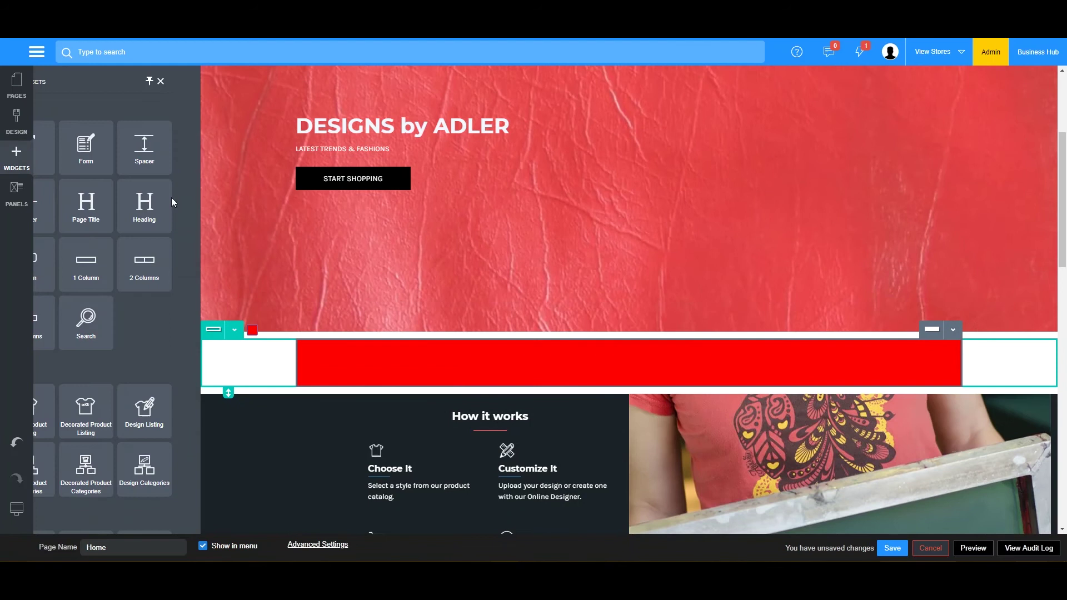
{"action": "left_click_drag", "start_coordinate": [139, 198], "coordinate": [582, 362]}
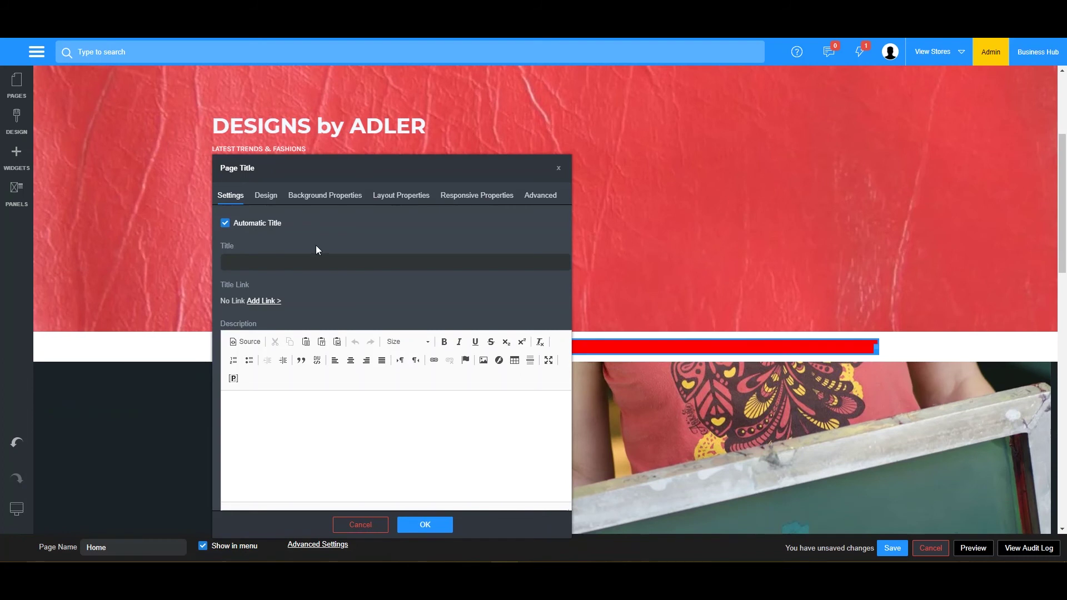
{"action": "left_click", "coordinate": [231, 228]}
{"action": "left_click", "coordinate": [259, 259]}
{"action": "type", "text": "We"}
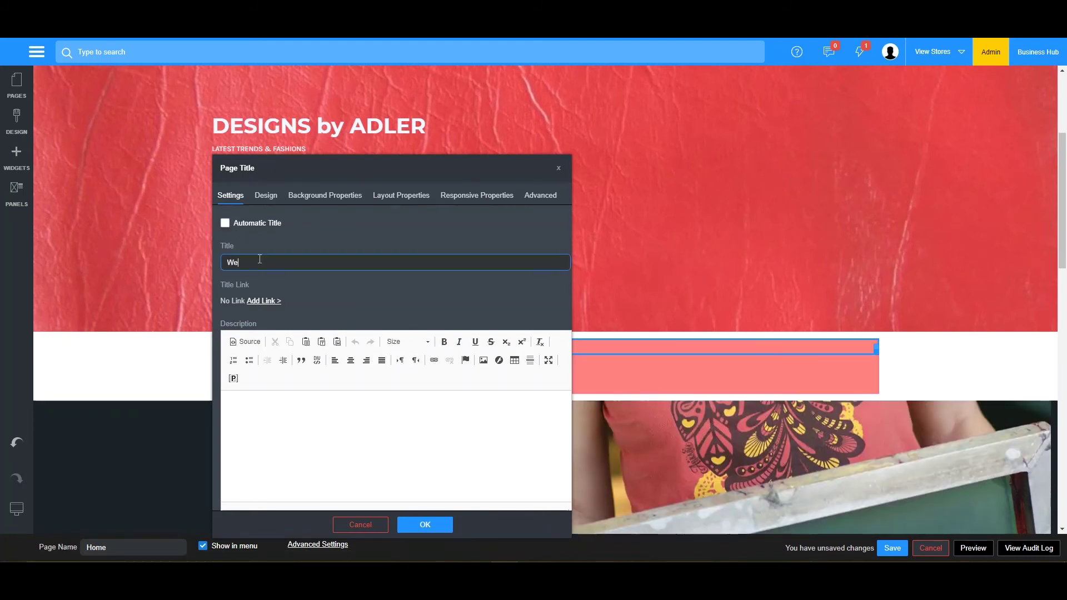
{"action": "type", "text": "lcome to Adler Designs"}
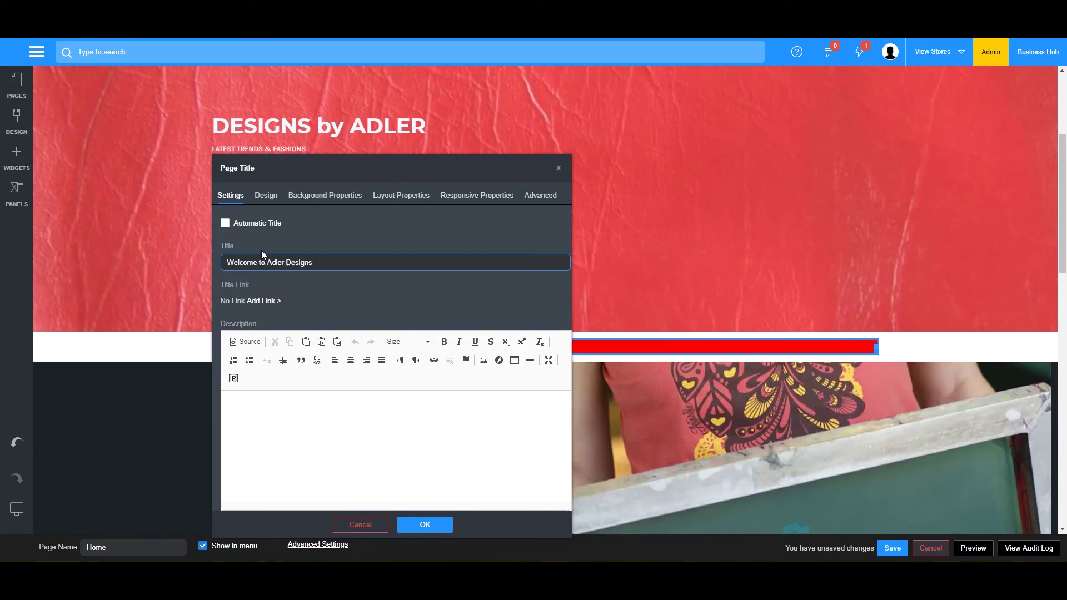
{"action": "left_click", "coordinate": [436, 531]}
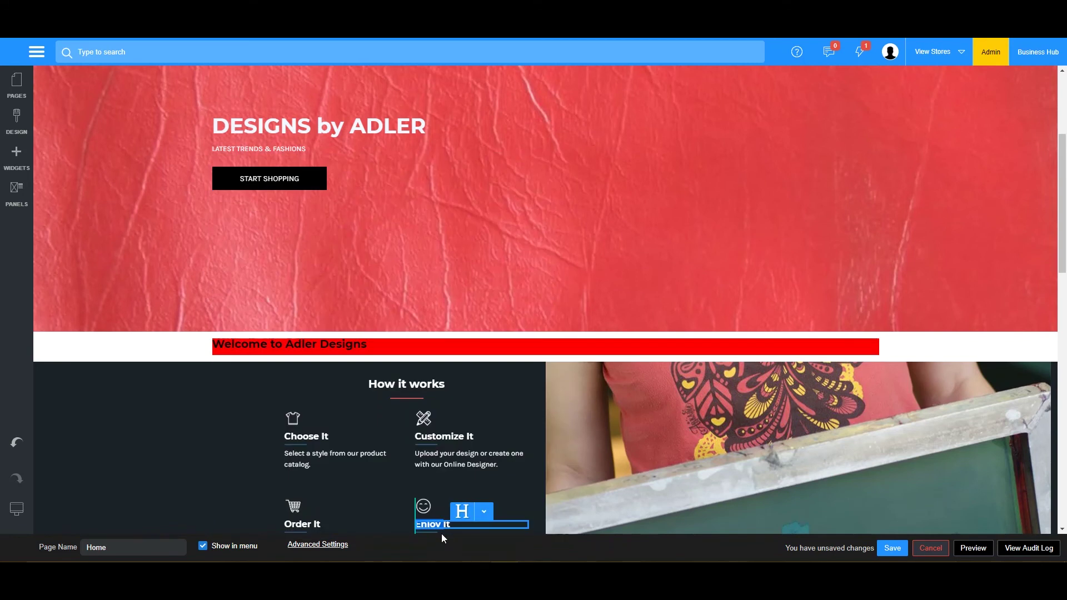
Step: Drag the welcome row's bottom handle down to make the red bar much taller
{"action": "left_click", "coordinate": [342, 345]}
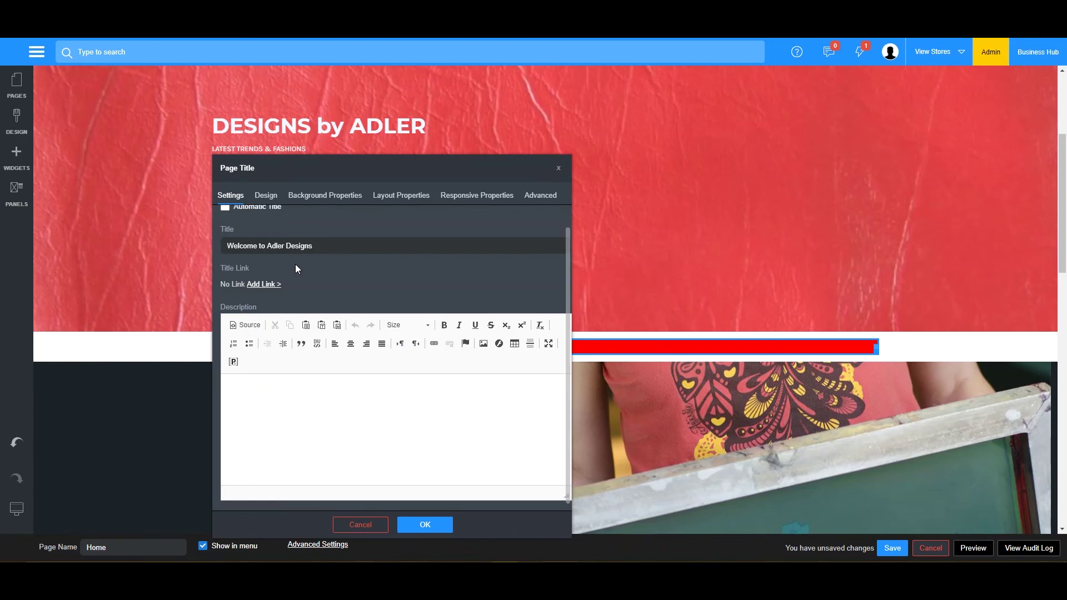
{"action": "left_click", "coordinate": [367, 525]}
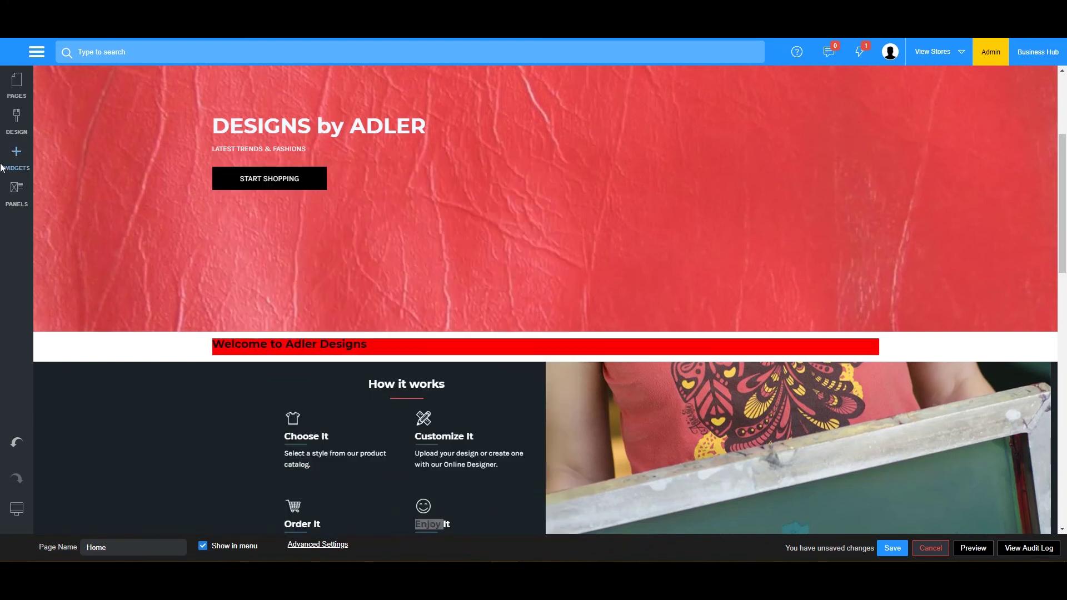
{"action": "left_click", "coordinate": [17, 123]}
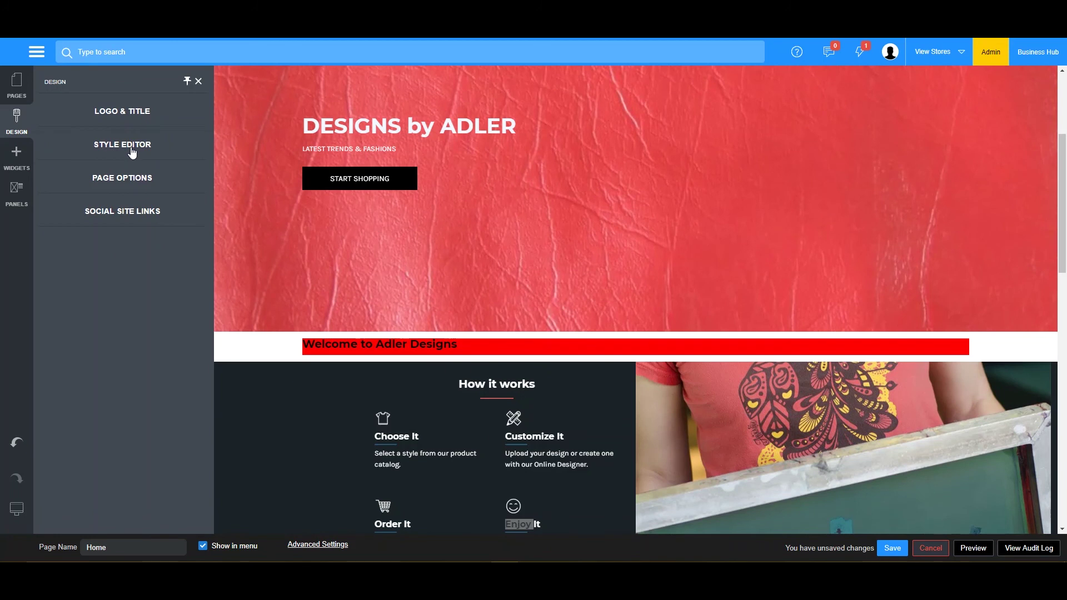
{"action": "left_click", "coordinate": [17, 85]}
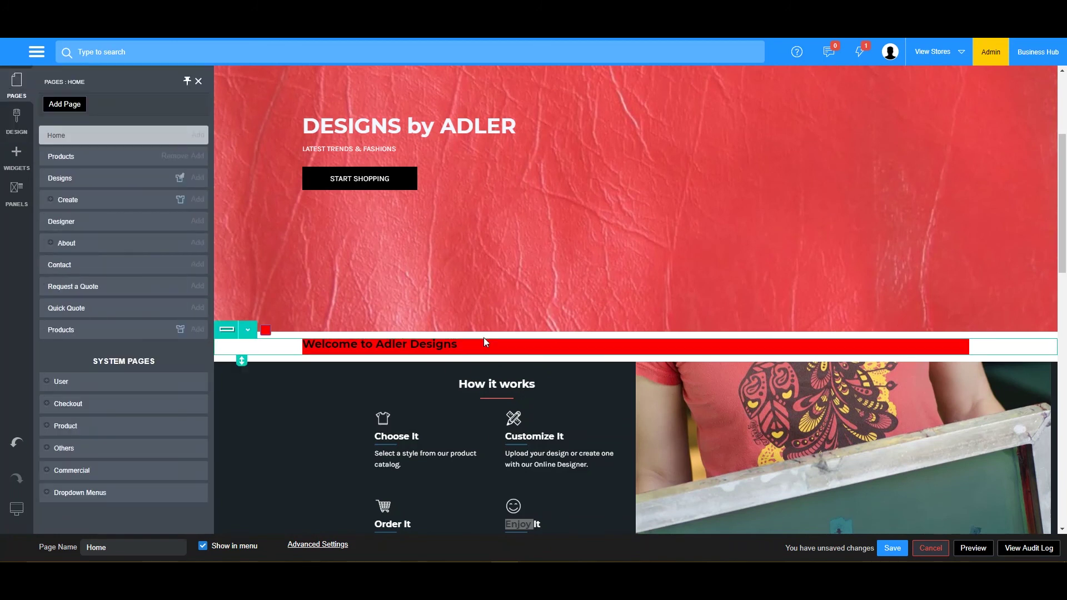
{"action": "left_click", "coordinate": [456, 339]}
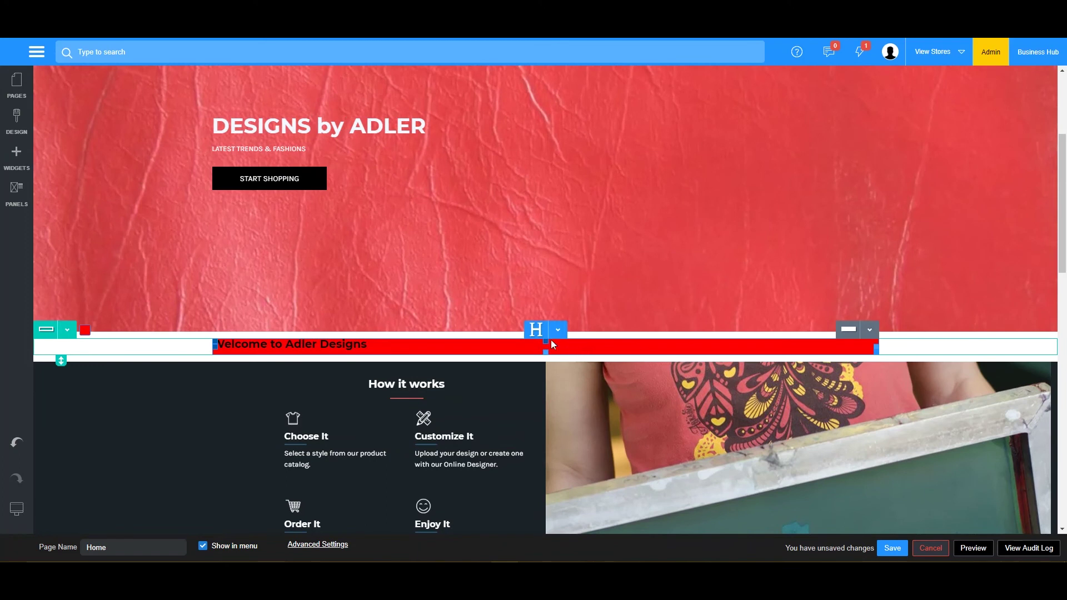
{"action": "left_click", "coordinate": [157, 359]}
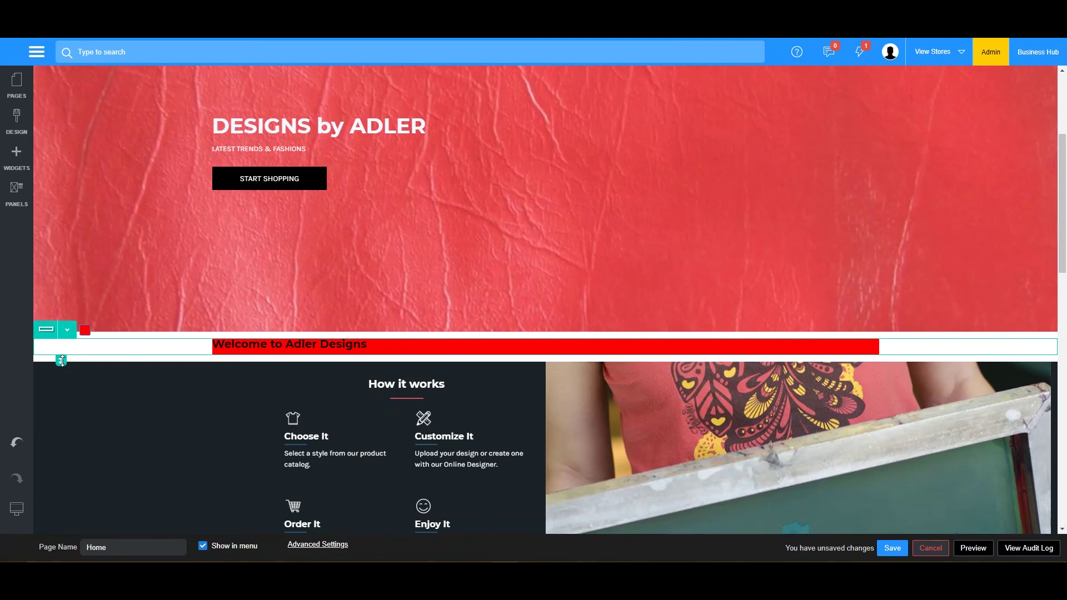
{"action": "left_click_drag", "start_coordinate": [62, 361], "coordinate": [61, 439]}
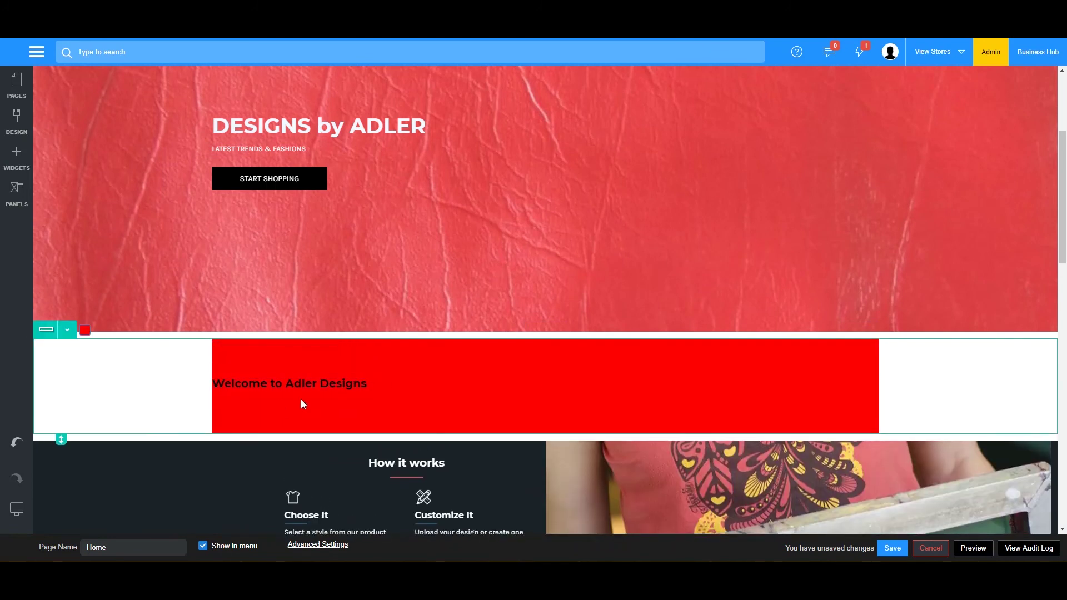
Step: In Advanced Mode, hide the welcome row's column on all devices except a Manual phone layout, then apply
{"action": "left_click", "coordinate": [66, 330]}
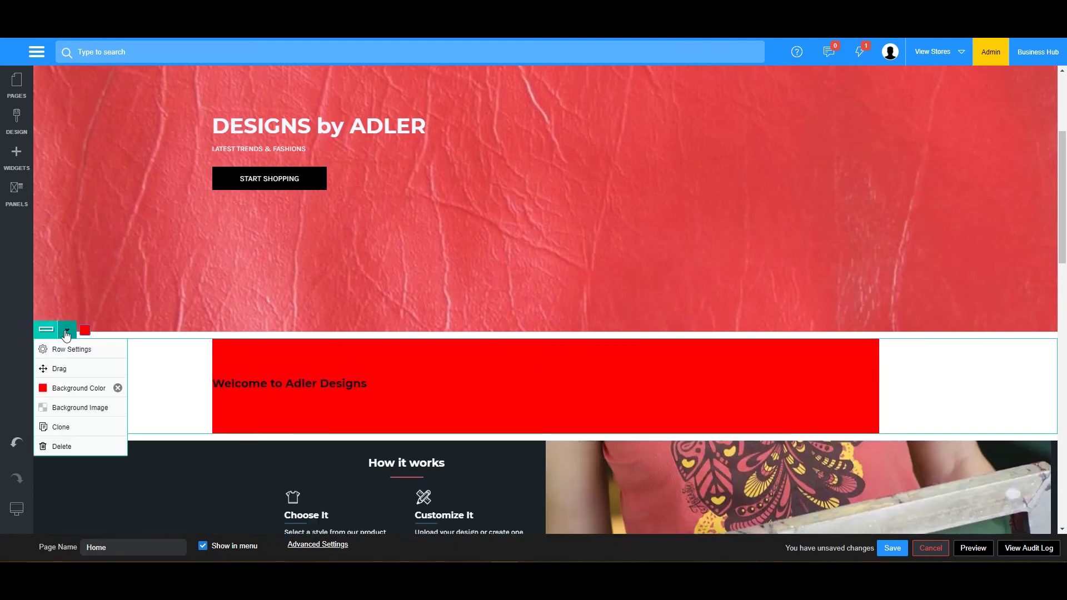
{"action": "left_click", "coordinate": [77, 349]}
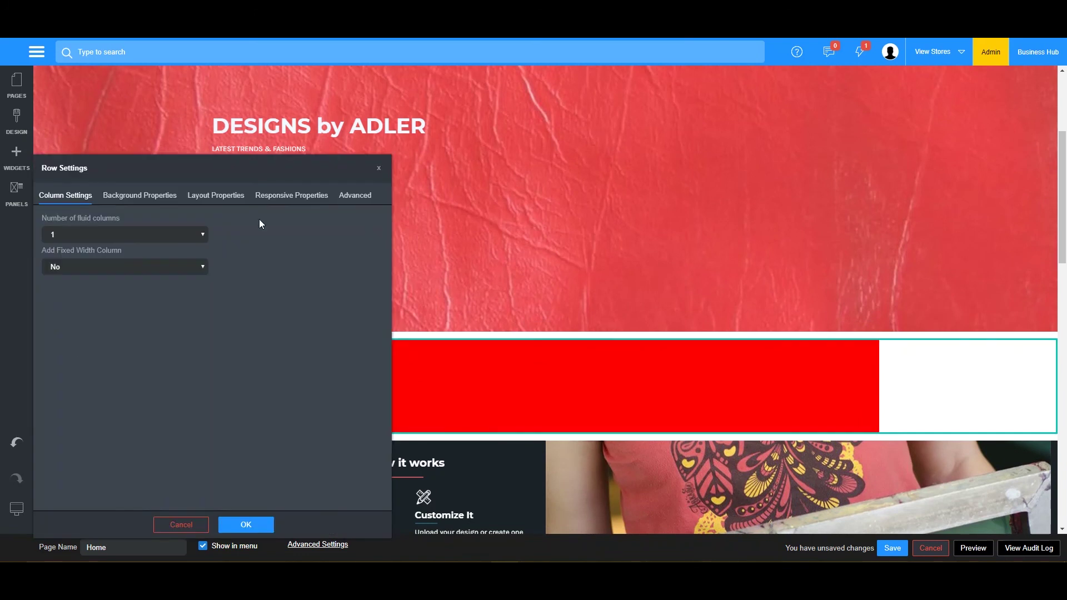
{"action": "left_click", "coordinate": [282, 197]}
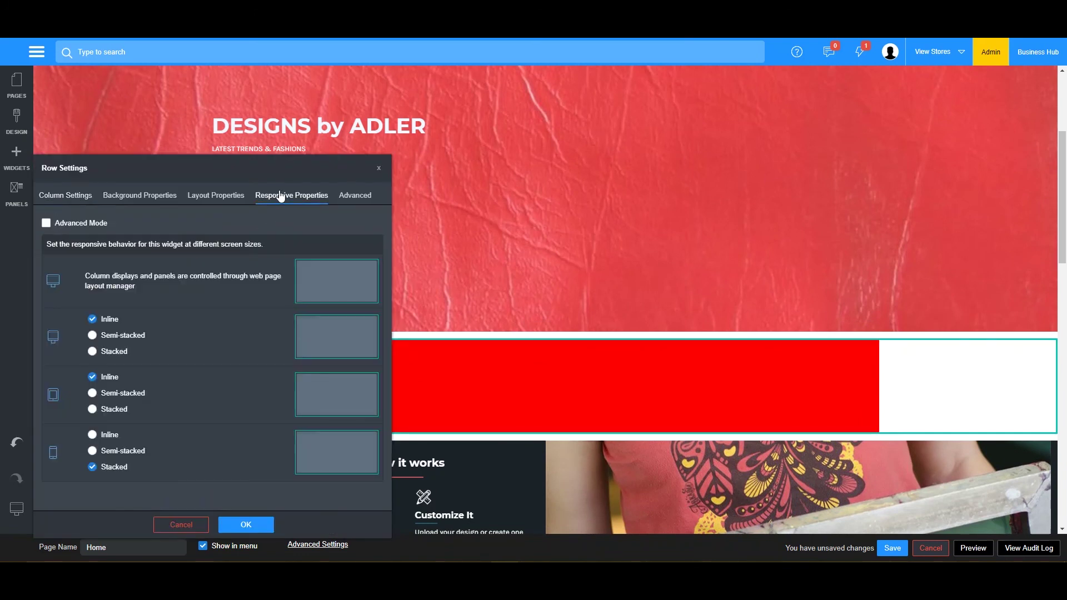
{"action": "left_click", "coordinate": [46, 223]}
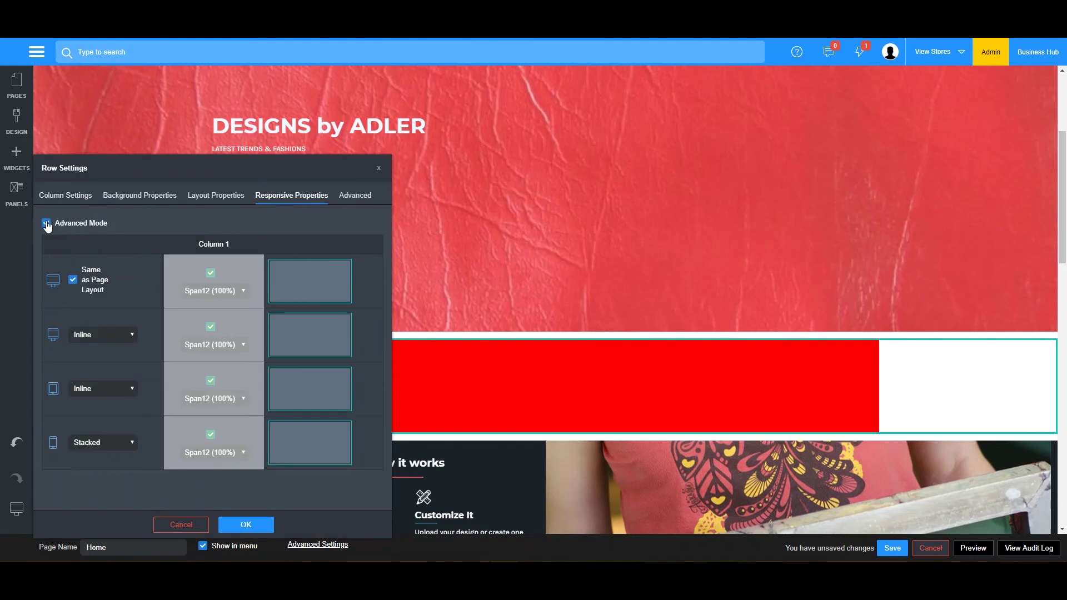
{"action": "left_click", "coordinate": [73, 280]}
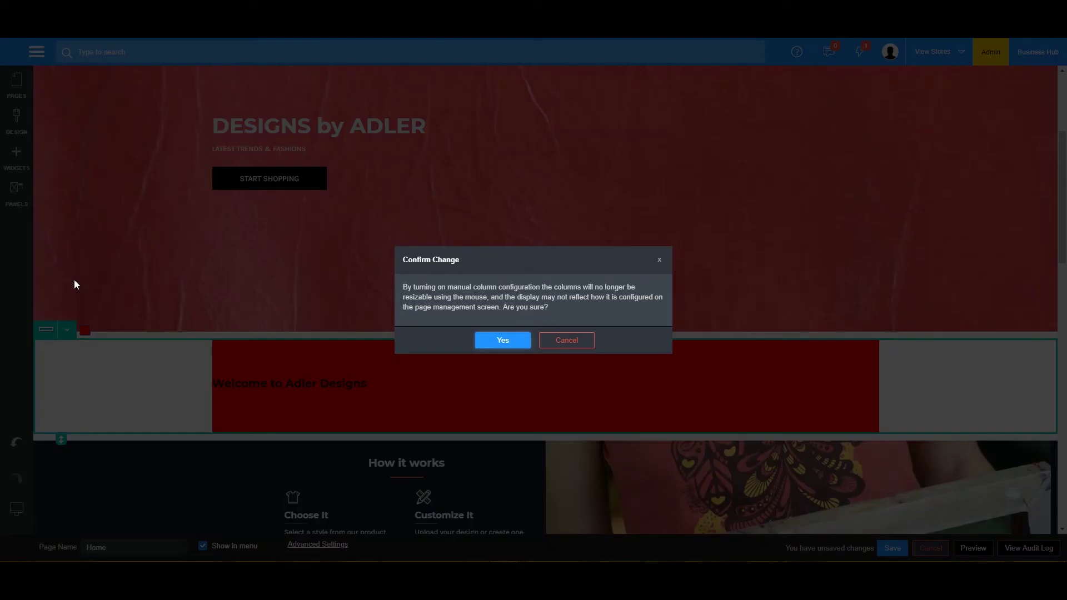
{"action": "left_click", "coordinate": [511, 342]}
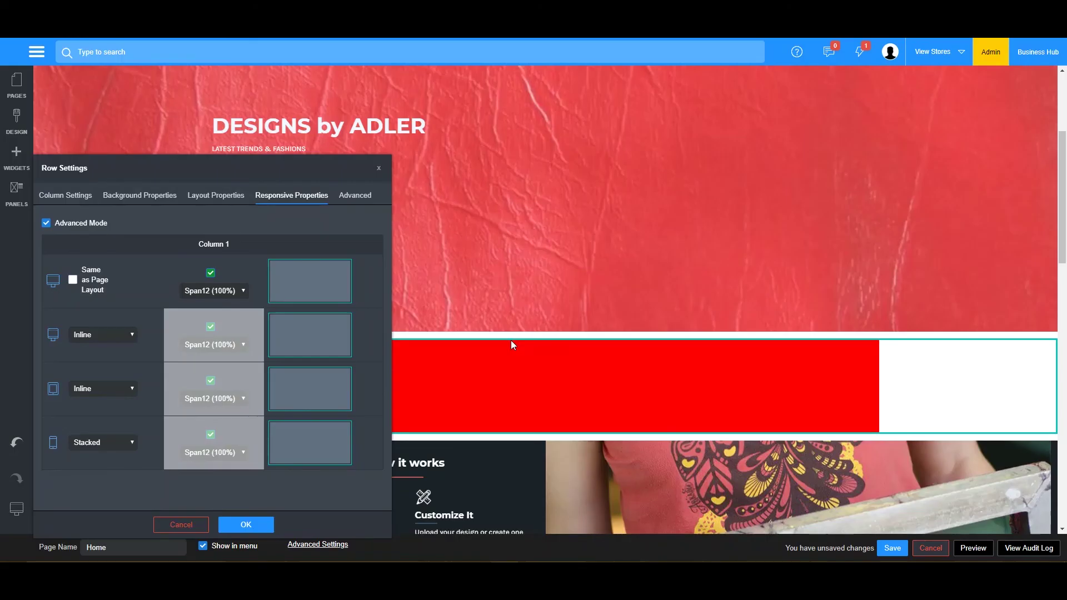
{"action": "left_click", "coordinate": [210, 276]}
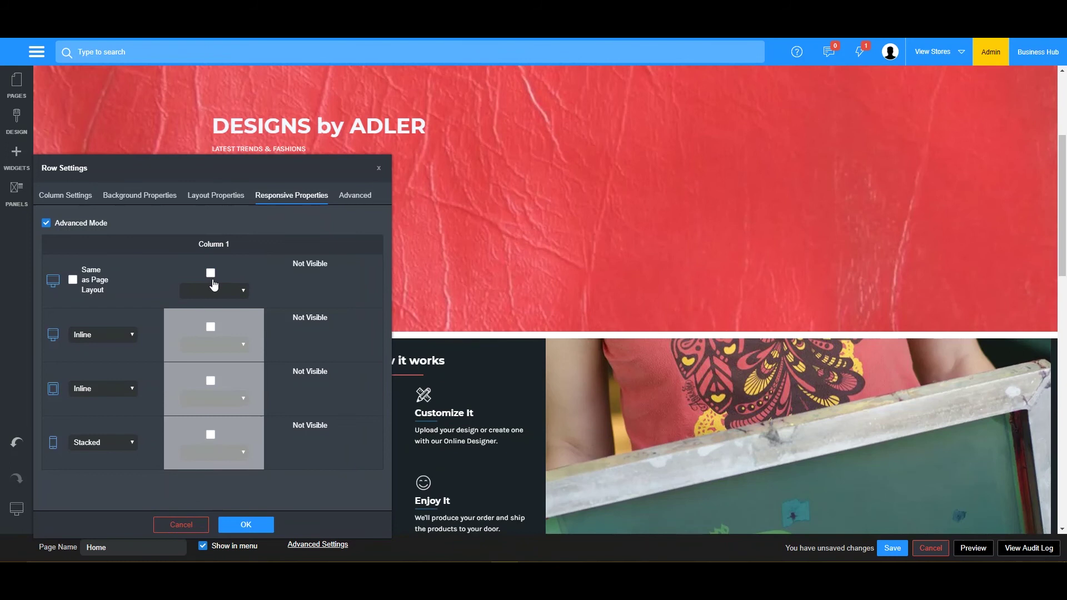
{"action": "left_click", "coordinate": [84, 442]}
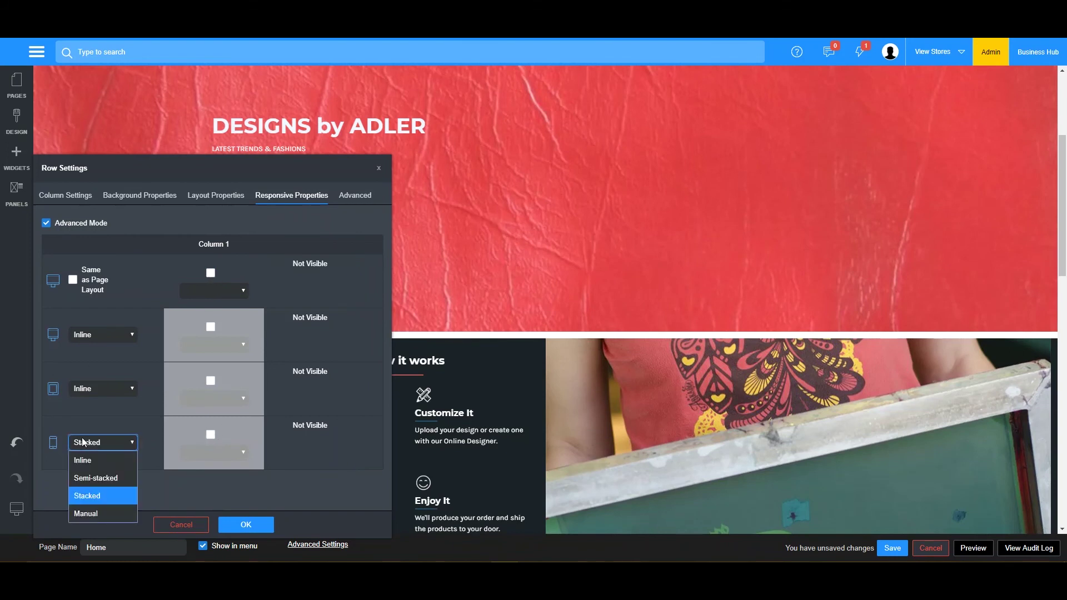
{"action": "left_click", "coordinate": [90, 516]}
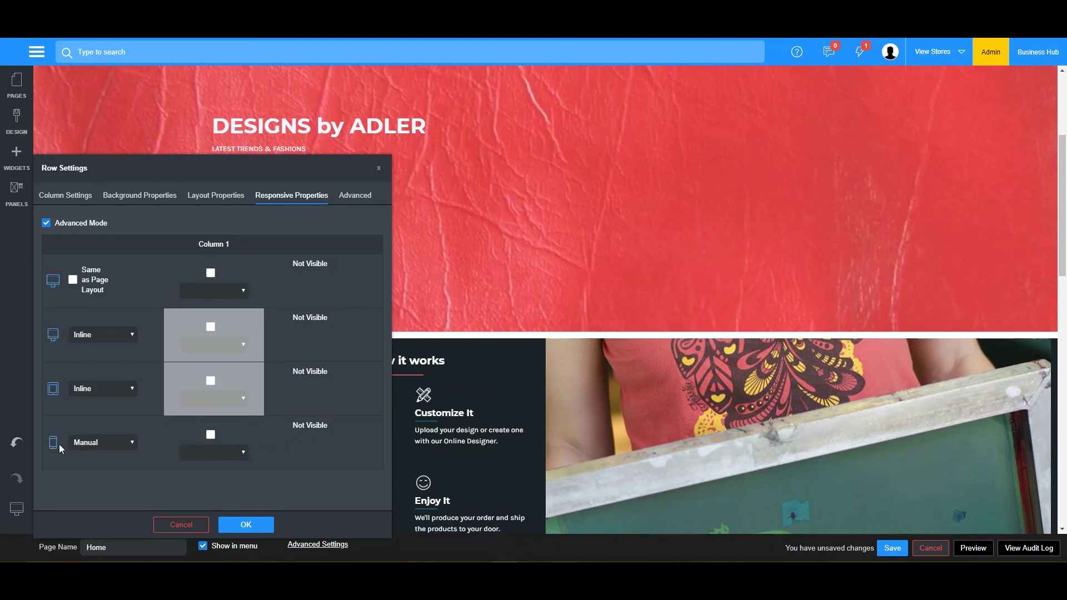
{"action": "left_click", "coordinate": [211, 435]}
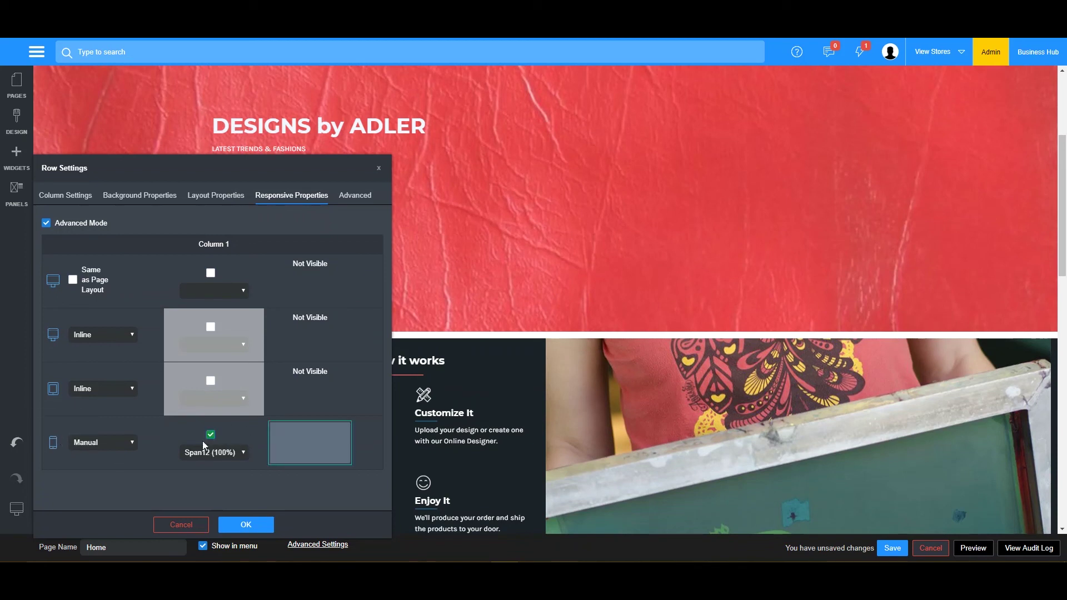
{"action": "left_click", "coordinate": [244, 525]}
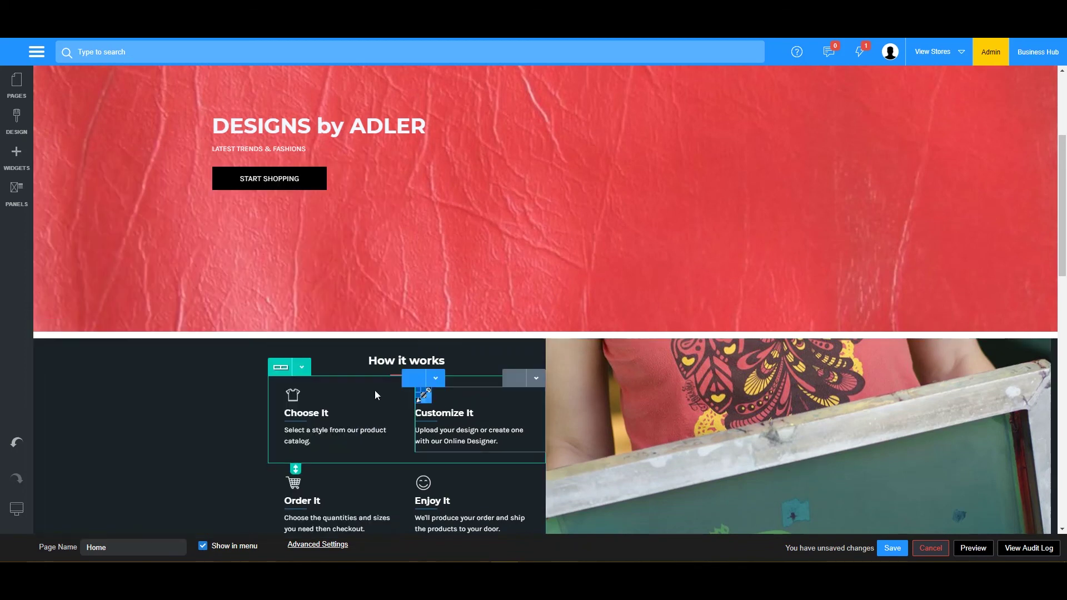
Step: Switch to the mobile phone preview and check the Welcome to Adler Designs and How it works headings
{"action": "scroll", "coordinate": [392, 239], "scroll_direction": "up", "scroll_amount": 3}
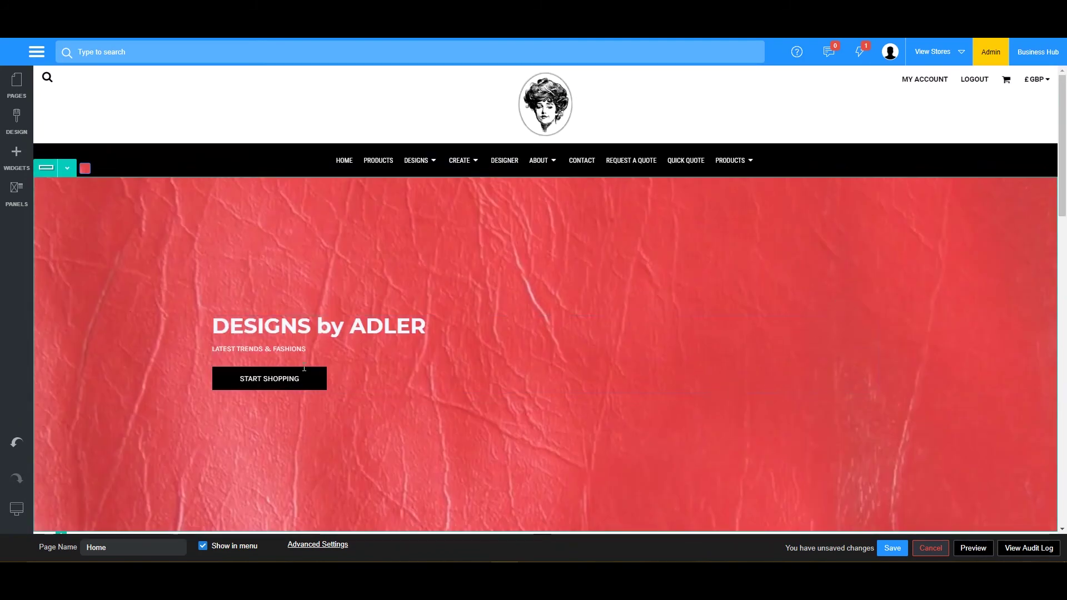
{"action": "scroll", "coordinate": [553, 233], "scroll_direction": "down", "scroll_amount": 5}
{"action": "scroll", "coordinate": [479, 332], "scroll_direction": "up", "scroll_amount": 5}
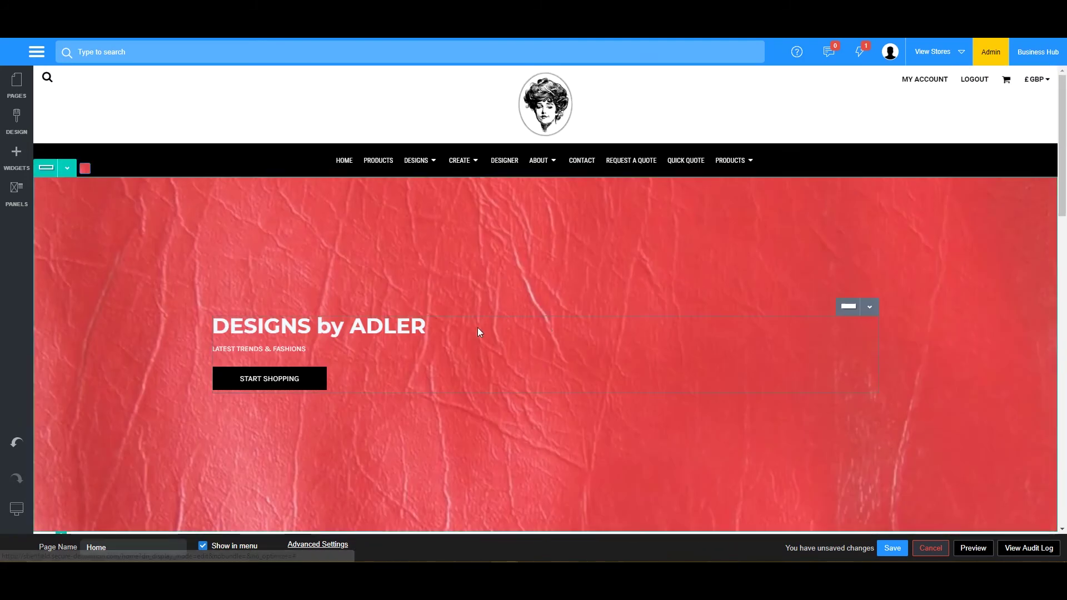
{"action": "mouse_move", "coordinate": [17, 509]}
{"action": "left_click", "coordinate": [67, 507]}
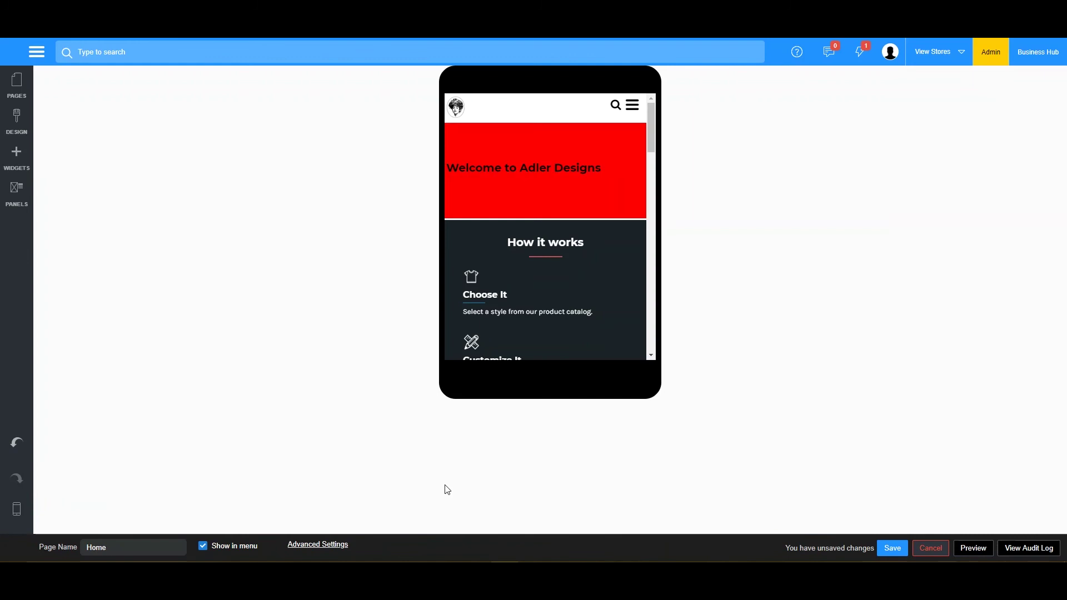
{"action": "left_click", "coordinate": [597, 174]}
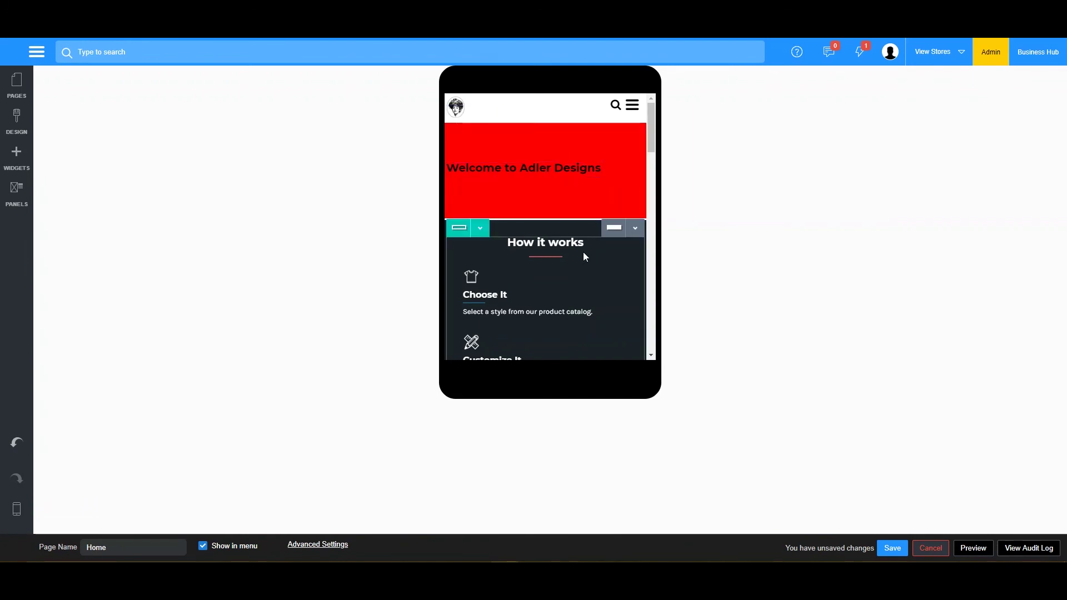
{"action": "left_click", "coordinate": [555, 245]}
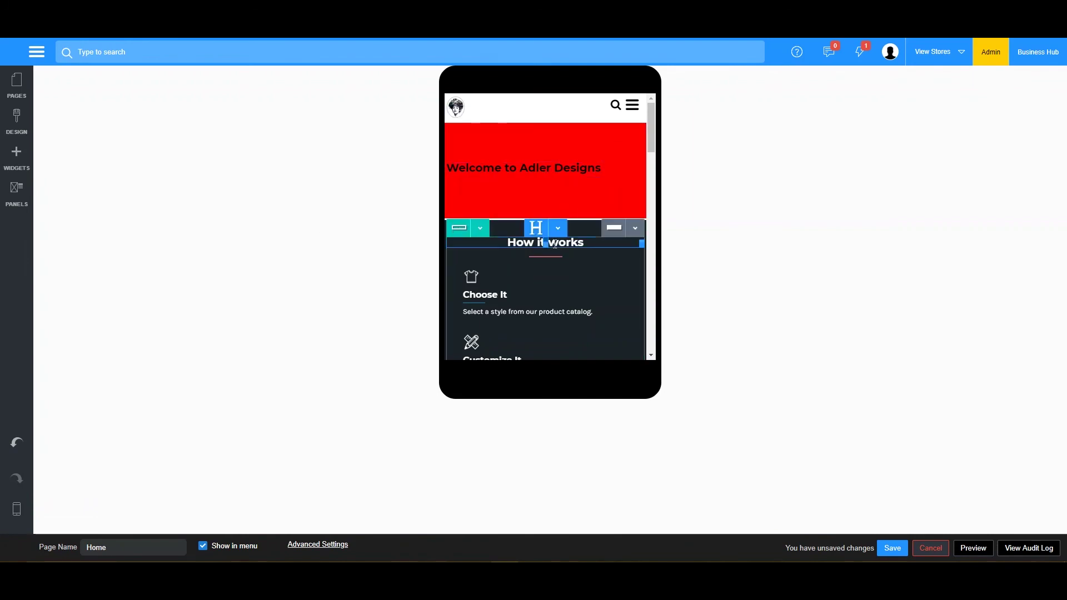
{"action": "scroll", "coordinate": [548, 269], "scroll_direction": "down", "scroll_amount": 10}
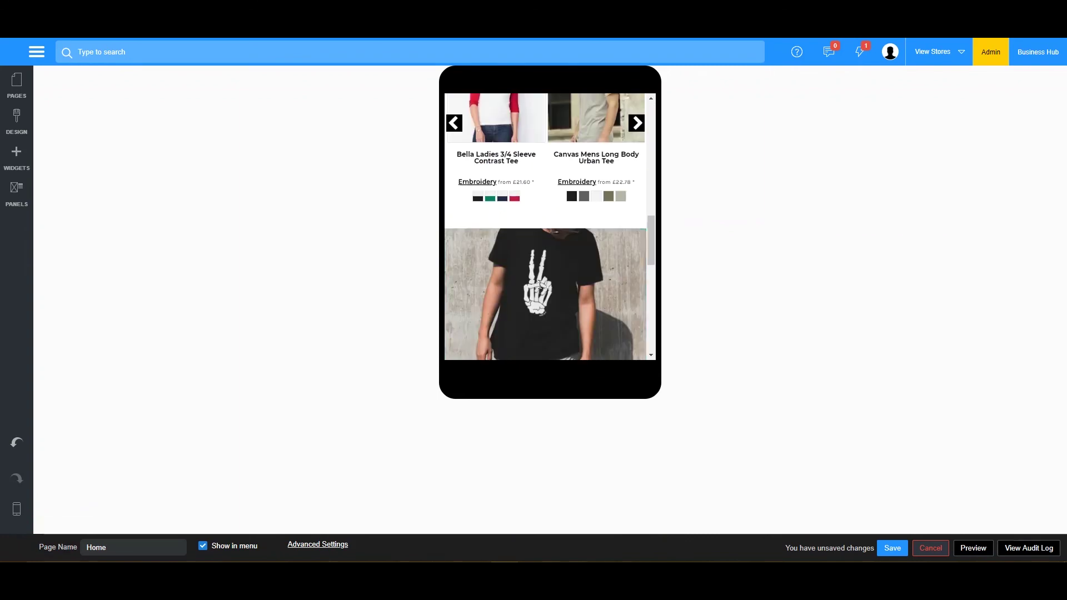
{"action": "scroll", "coordinate": [539, 288], "scroll_direction": "up", "scroll_amount": 6}
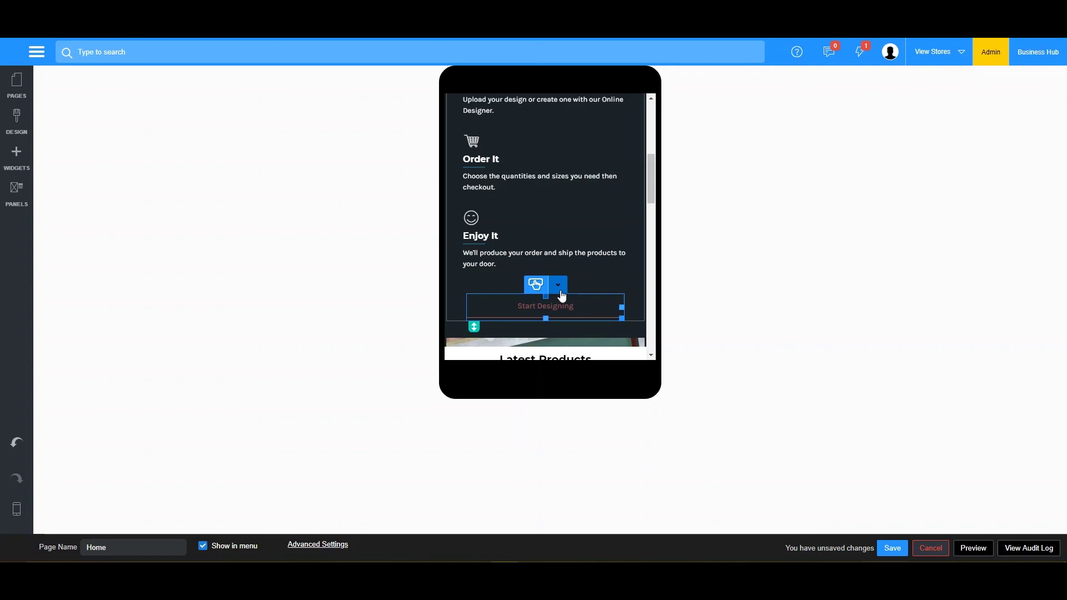
{"action": "left_click", "coordinate": [535, 253]}
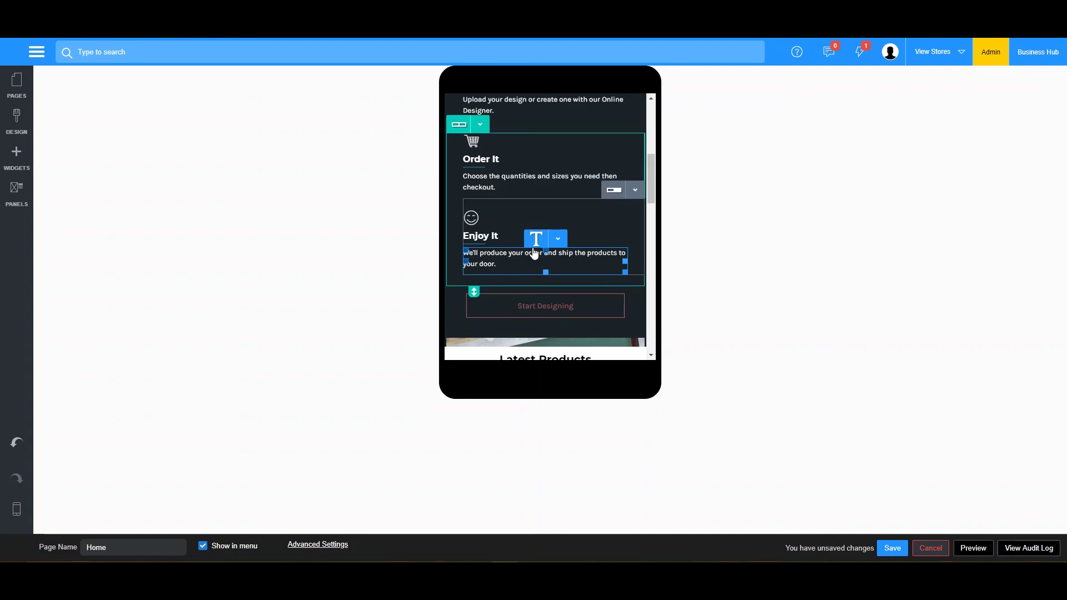